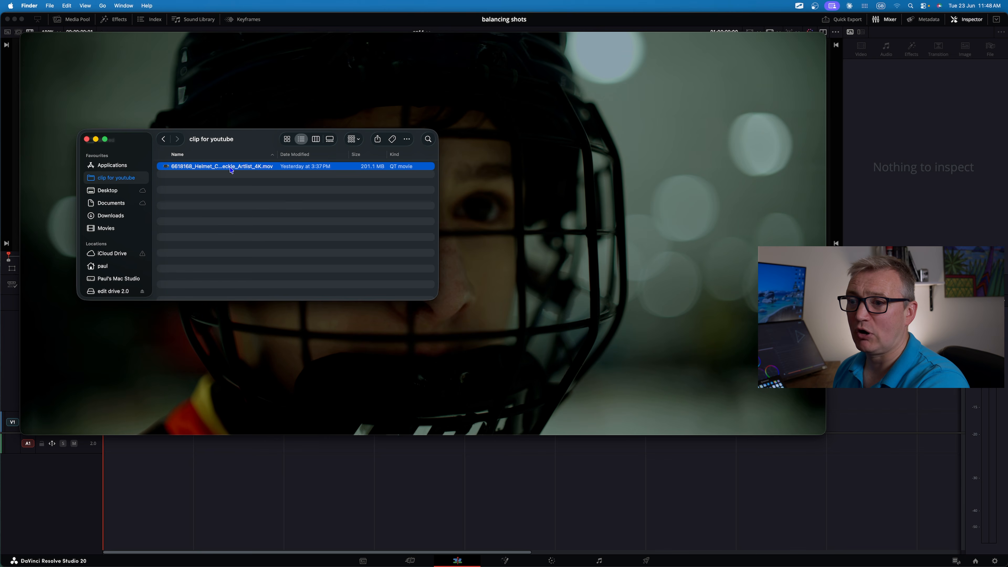
Place the hockey helmet movie from the "clip for youtube" folder at the start of video track V1.
click(286, 211)
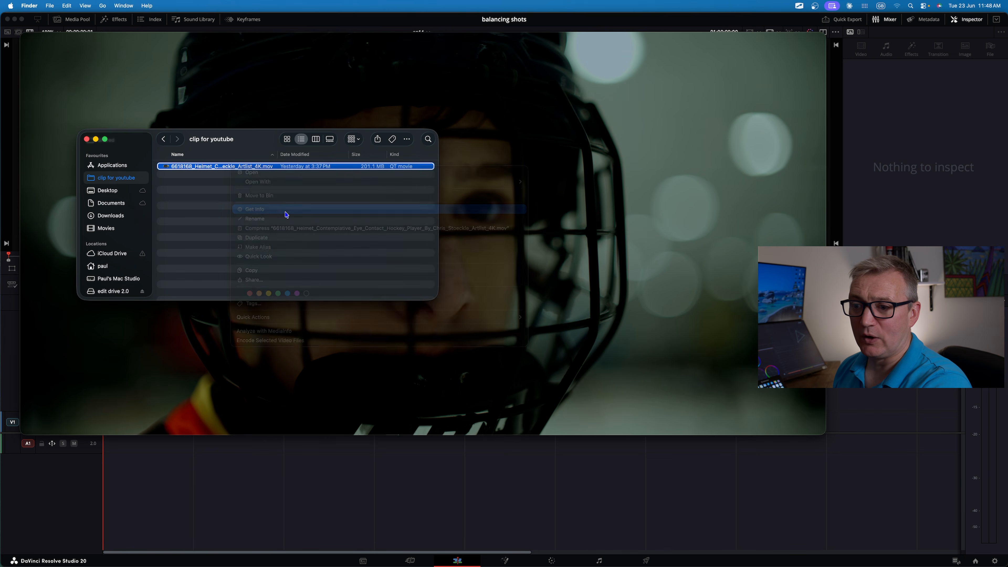
drag(48, 449, 53, 363)
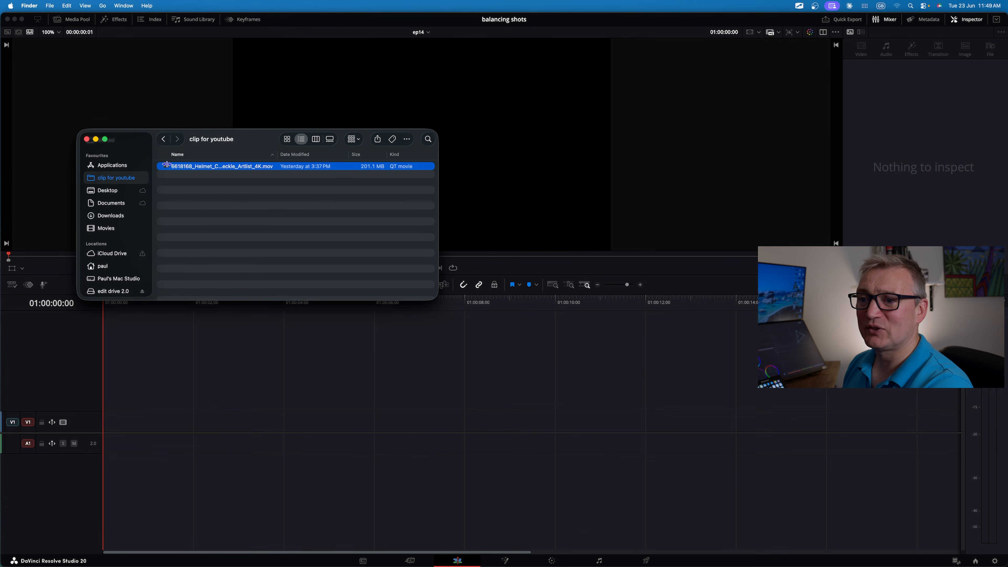
drag(186, 167, 107, 425)
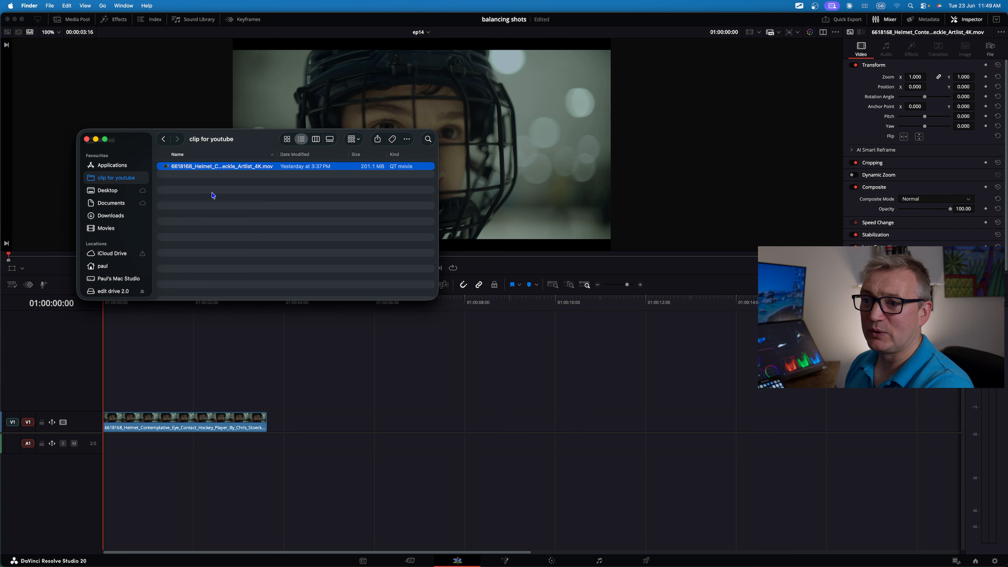
Preview the source helmet movie in QuickTime Player against the timeline image, then return to DaVinci Resolve.
double_click(226, 167)
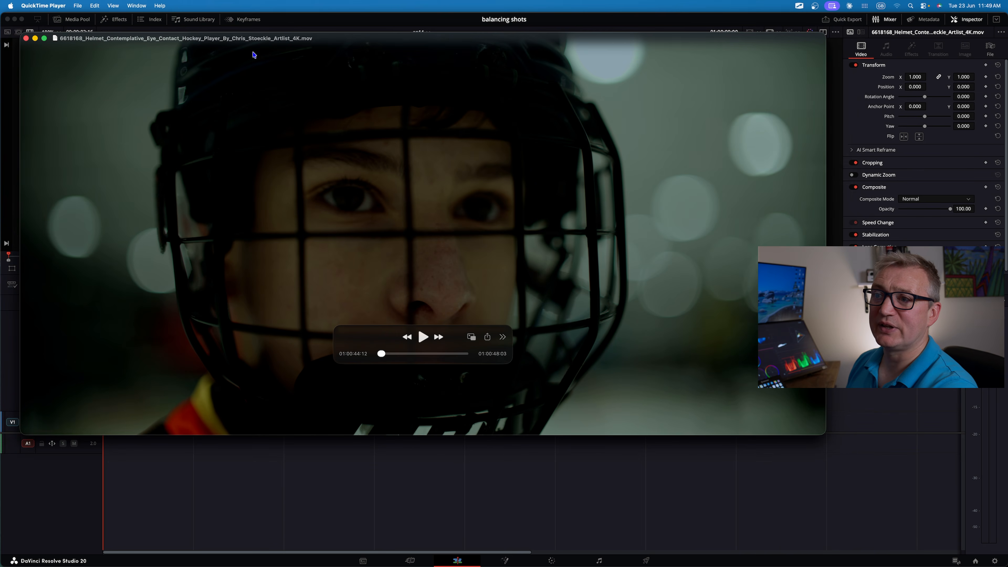
drag(326, 44, 437, 159)
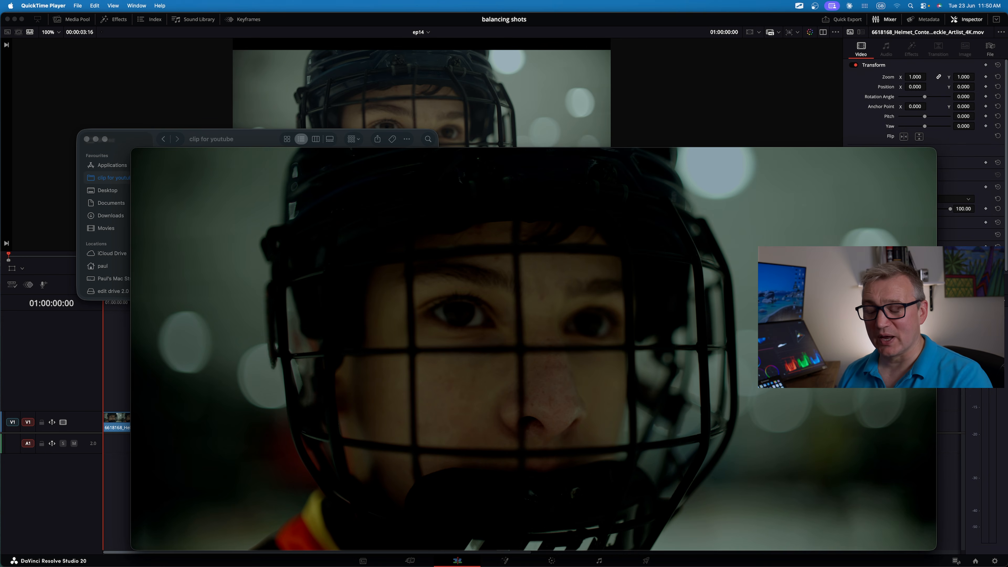
click(117, 355)
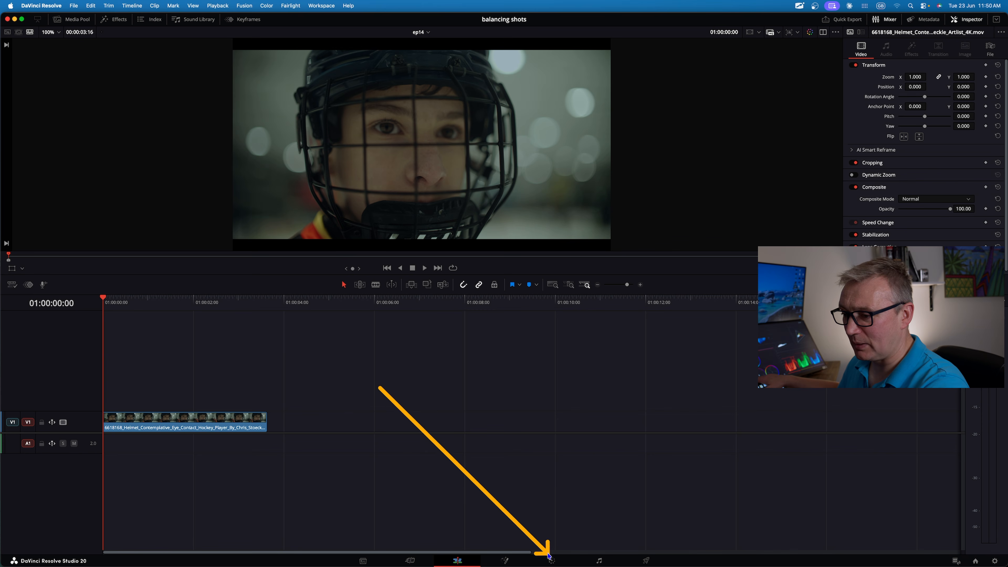
Switch to the Color page, move node 01 level with the graph's source, and apply the Color Space Transform effect to it.
click(551, 561)
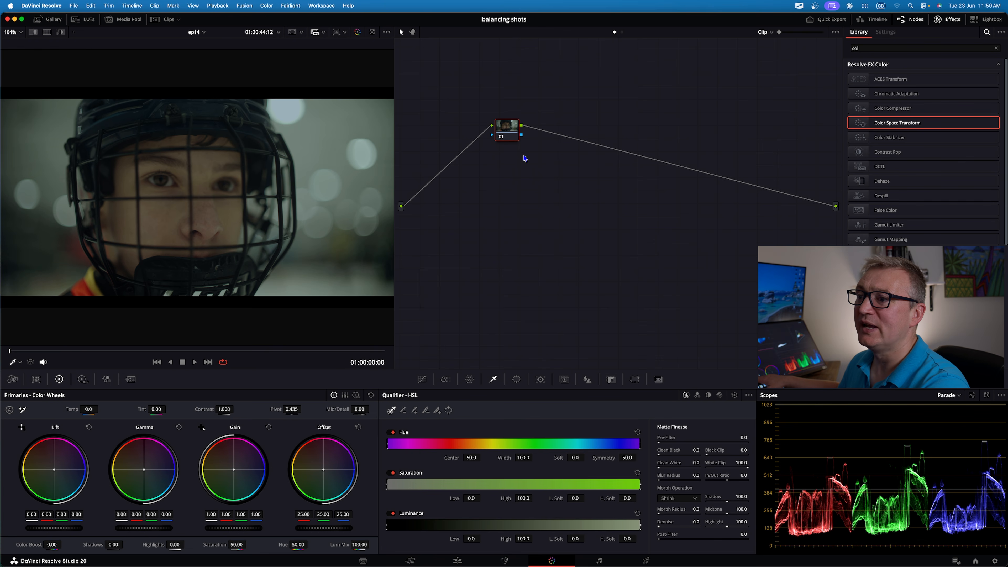
drag(509, 133, 477, 211)
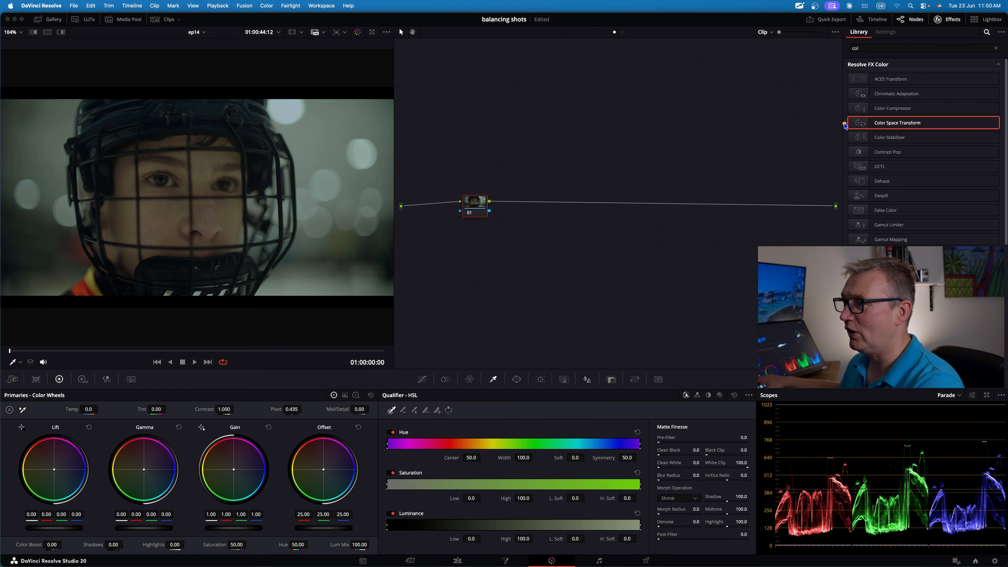
drag(899, 127, 475, 207)
Set node 01's Color Space Transform input color space to Rec.709 and its input gamma to Rec.709-A.
click(926, 88)
scroll(927, 119, down, 5)
scroll(921, 143, down, 3)
click(915, 154)
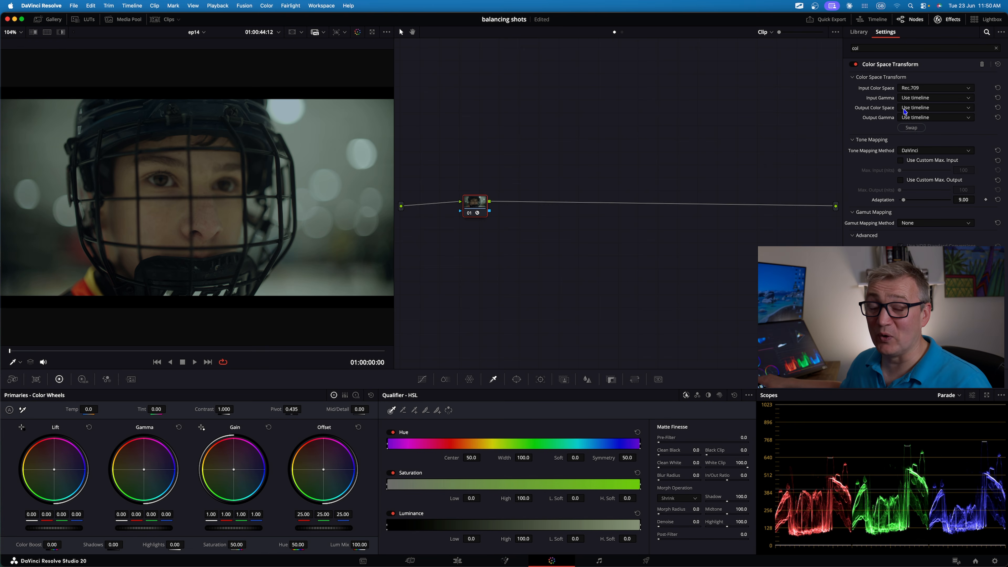
click(906, 110)
scroll(912, 147, down, 10)
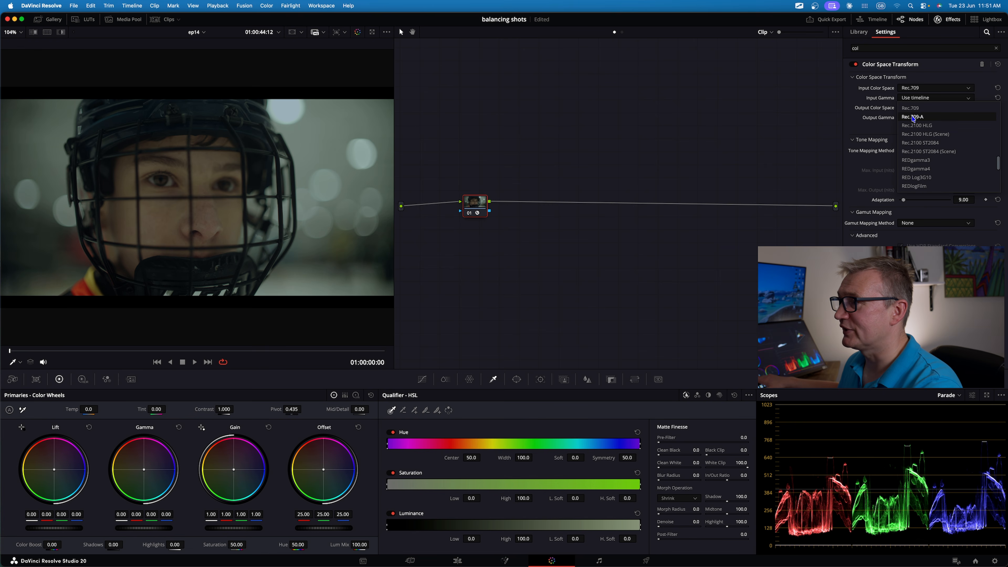
click(913, 108)
Set node 01's output color space to DaVinci Wide Gamut and its output gamma to DaVinci Intermediate.
click(925, 108)
scroll(928, 169, down, 5)
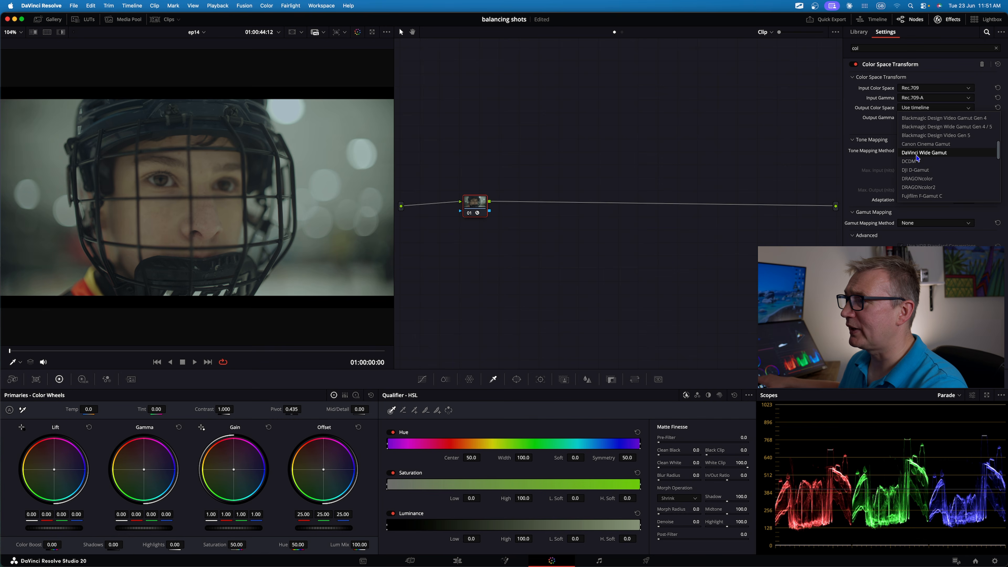
click(918, 157)
click(915, 119)
scroll(915, 166, down, 4)
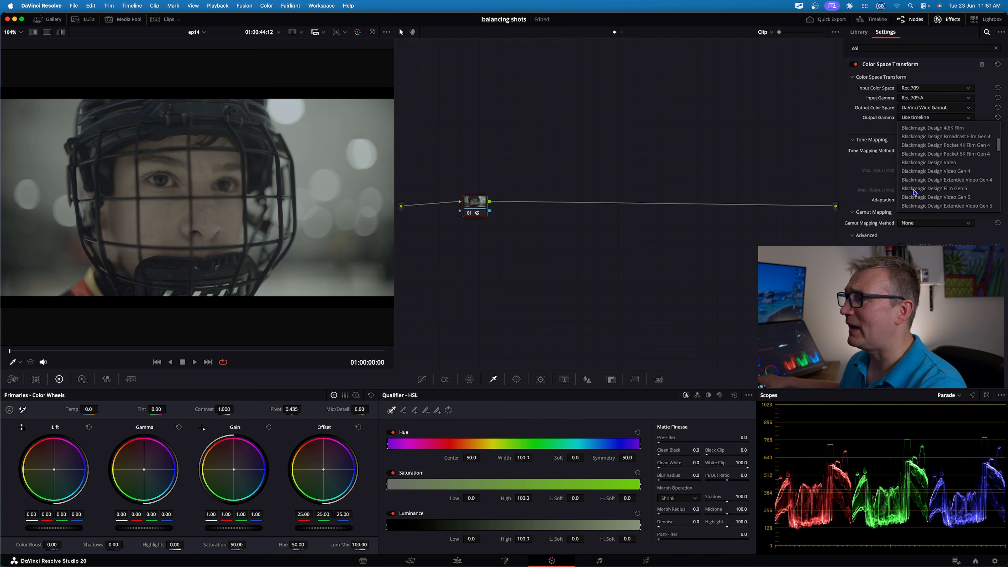
scroll(914, 193, down, 3)
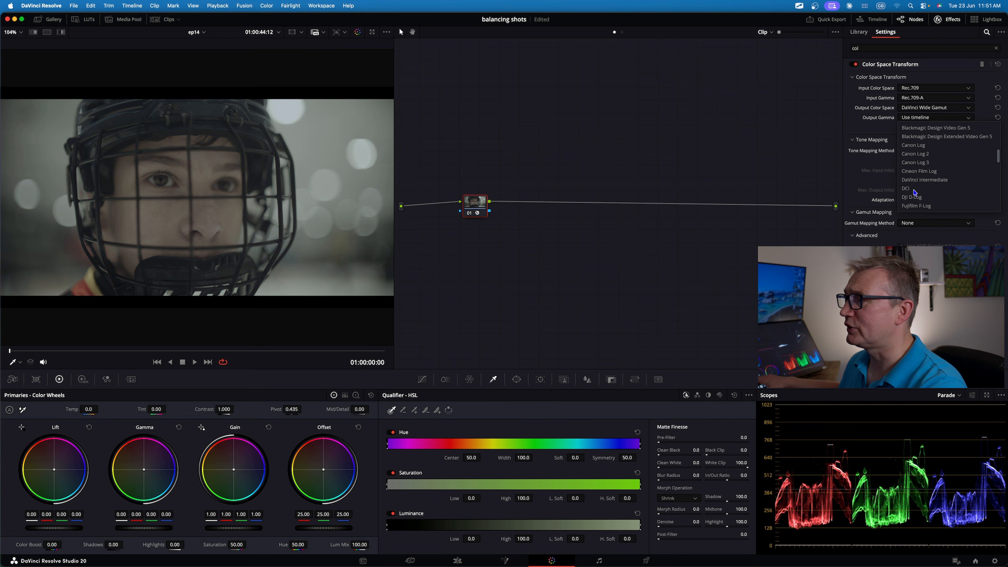
click(917, 180)
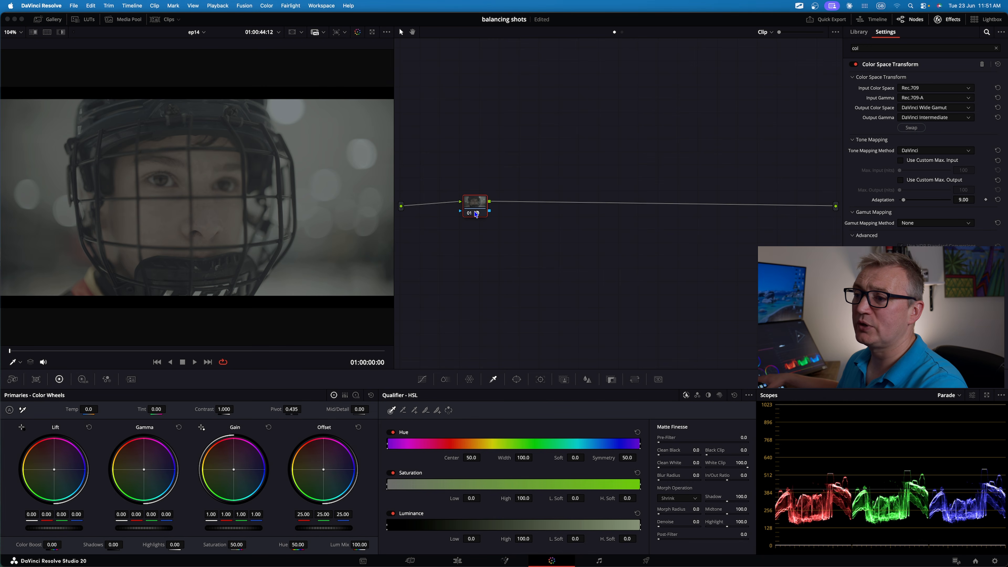
Add a serial node after node 01 and position it at the far end of the graph beside the output.
right_click(476, 203)
mouse_move(500, 243)
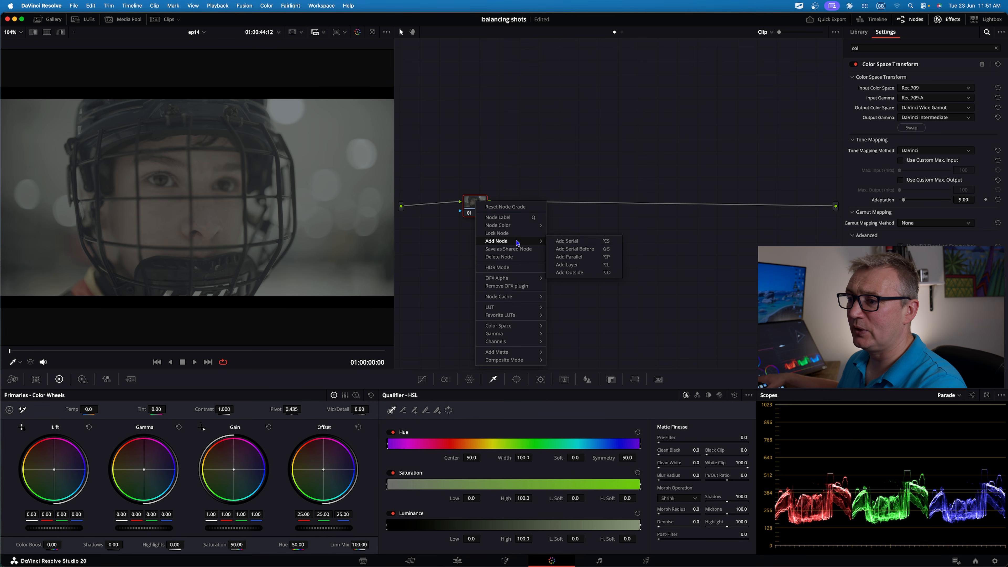
click(556, 241)
drag(516, 209, 806, 214)
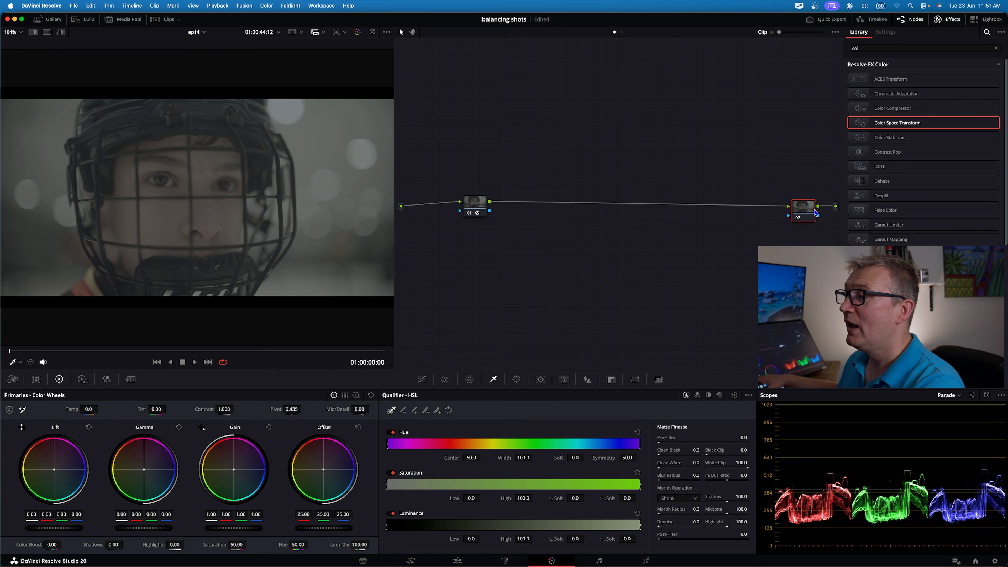
Copy node 01's Color Space Transform grade onto node 02.
drag(446, 204, 475, 206)
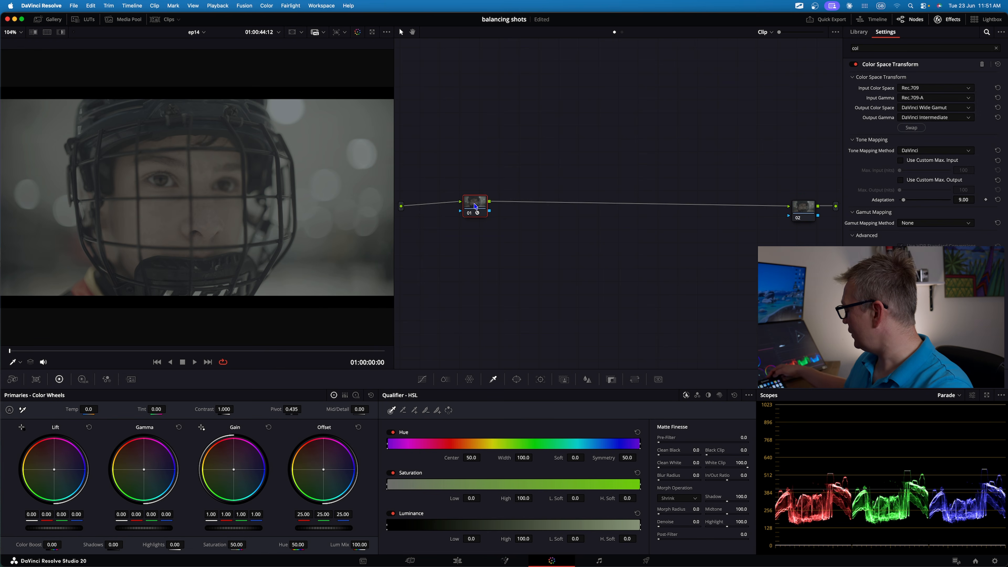
click(803, 208)
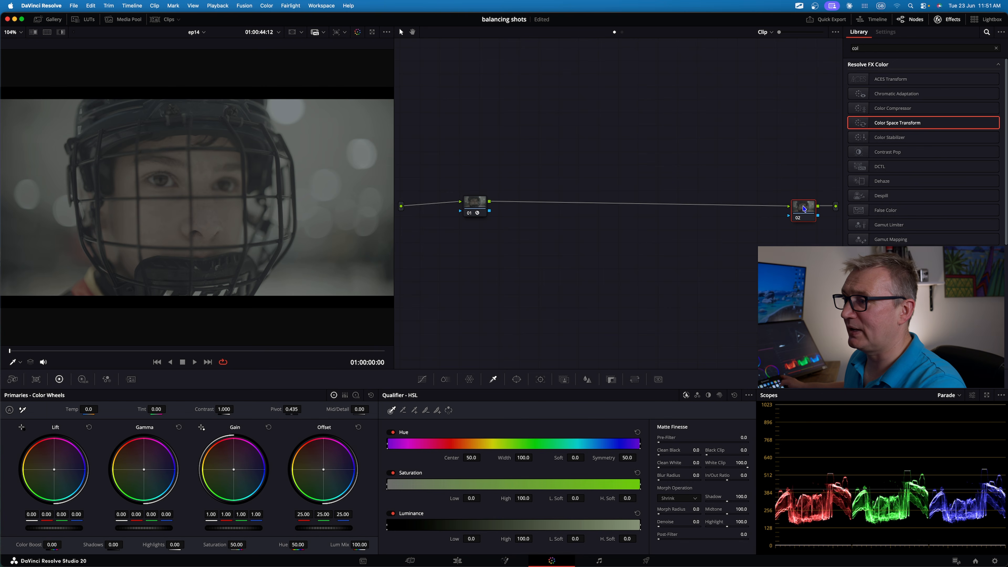
key(super+v)
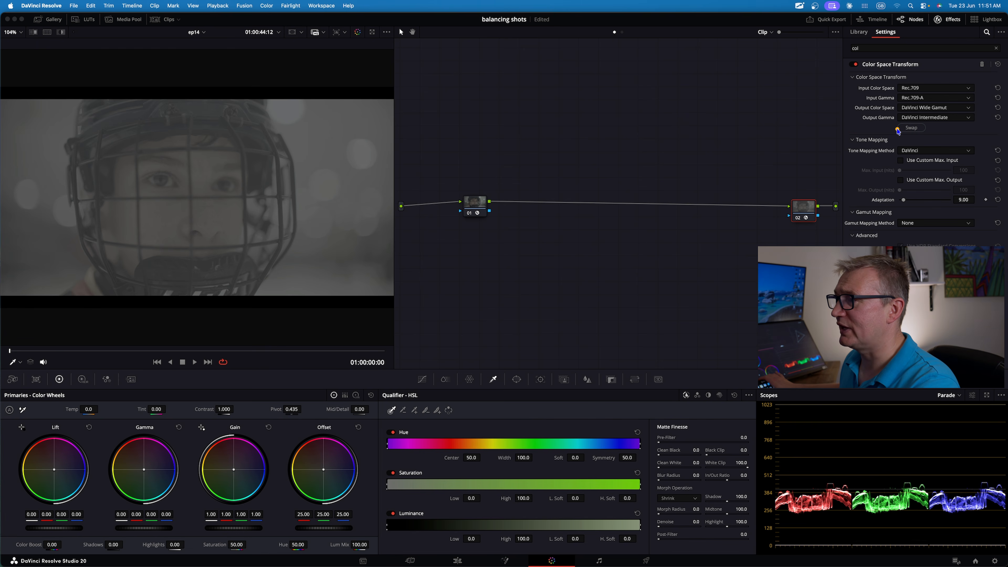
Swap the input and output settings of node 02's Color Space Transform and set its output gamma to Gamma 2.4.
click(910, 131)
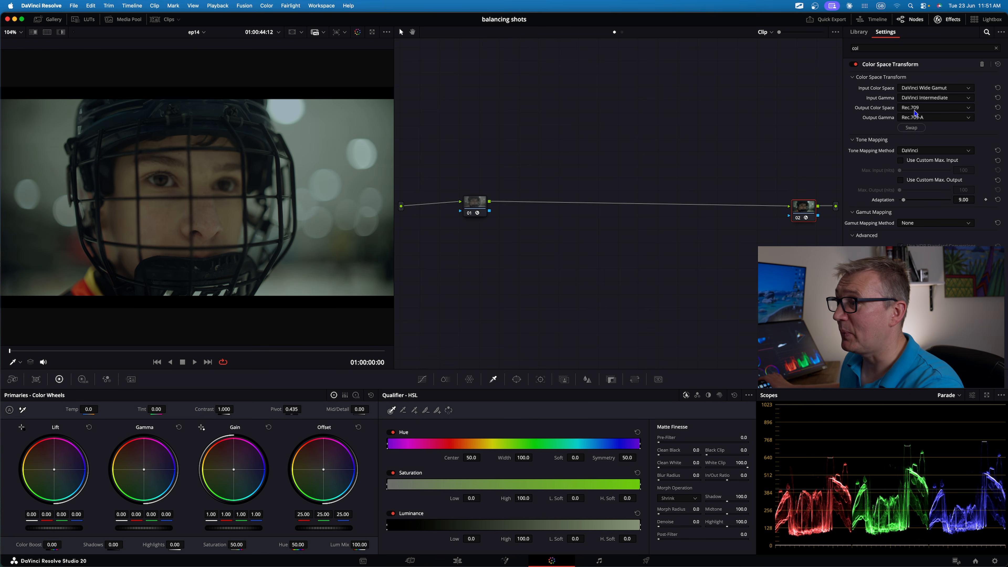
click(931, 118)
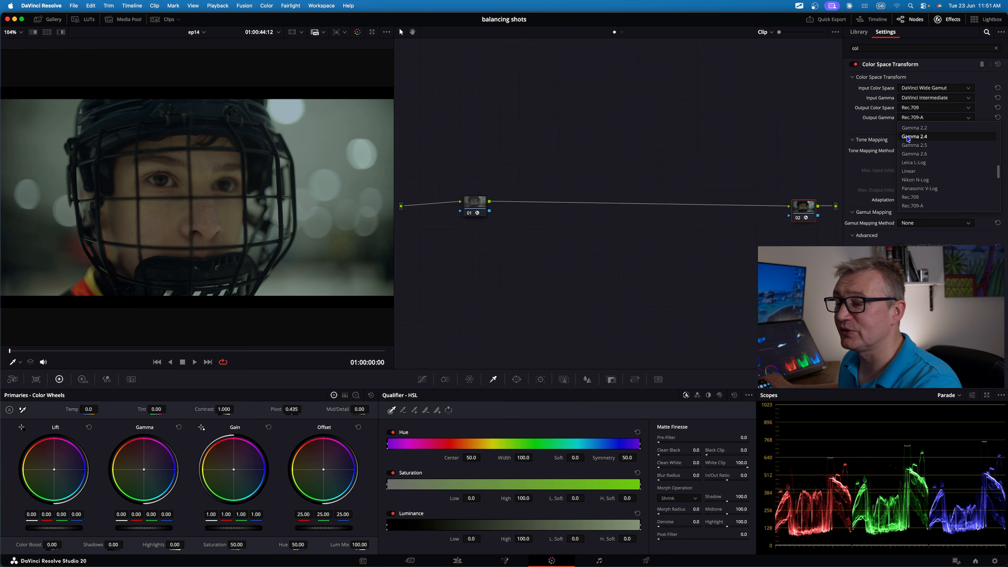
click(915, 136)
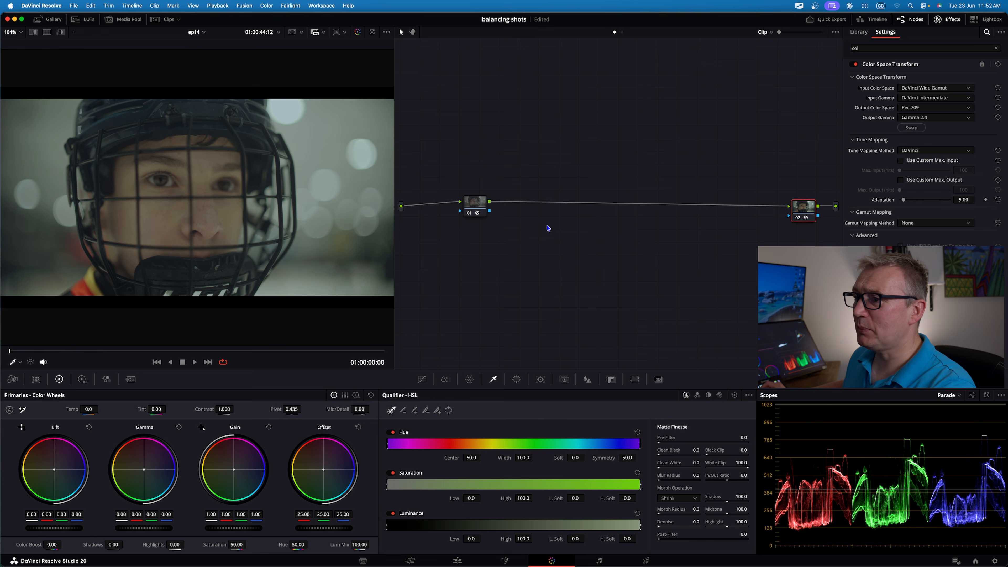
Add three serial nodes in a row after node 01, between the two Color Space Transform nodes.
click(471, 205)
right_click(471, 206)
mouse_move(512, 244)
click(570, 244)
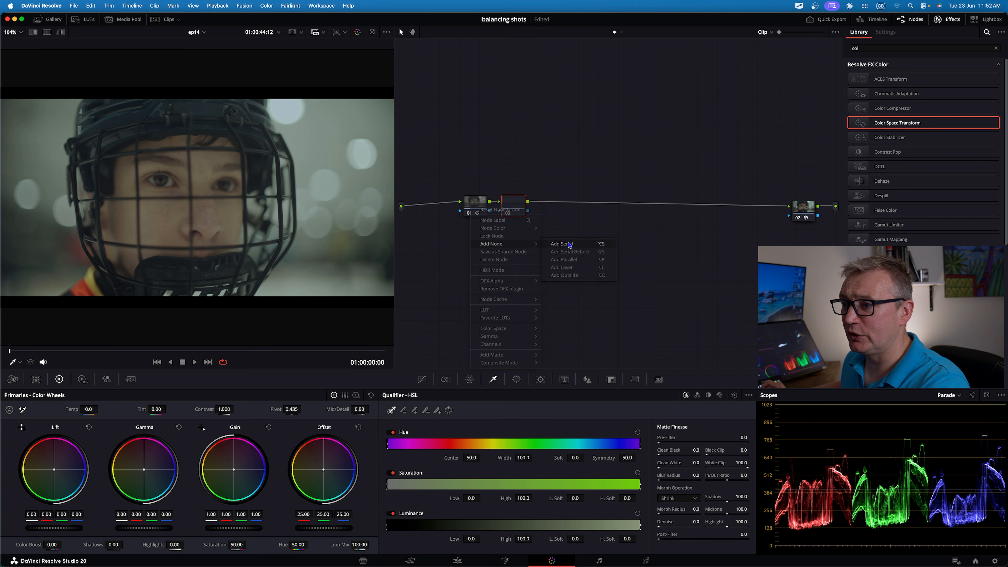
right_click(515, 202)
mouse_move(533, 240)
click(608, 240)
right_click(557, 206)
mouse_move(619, 243)
click(652, 247)
Label node 02 "exp", node 03 "con" and node 04 "col".
click(516, 204)
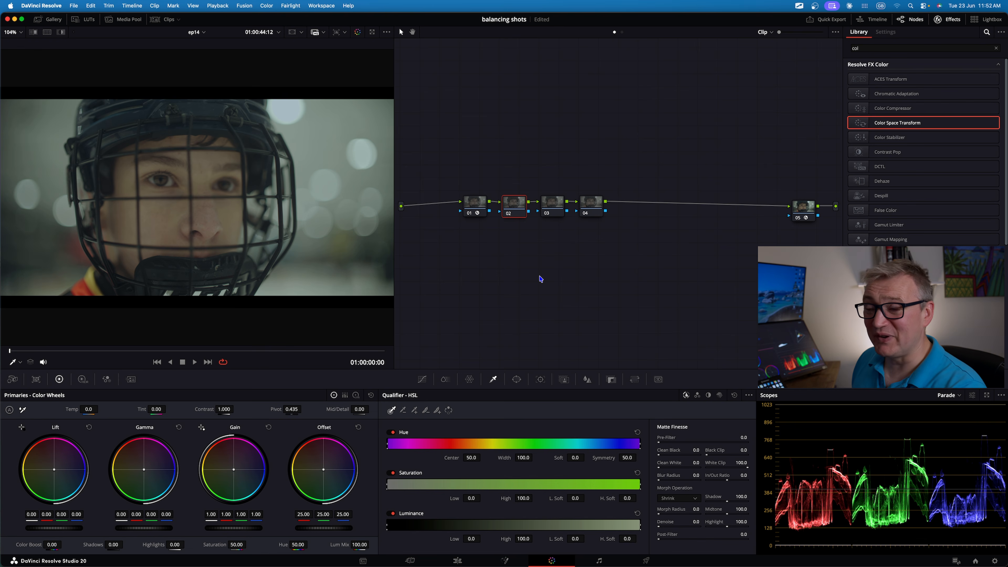
right_click(513, 205)
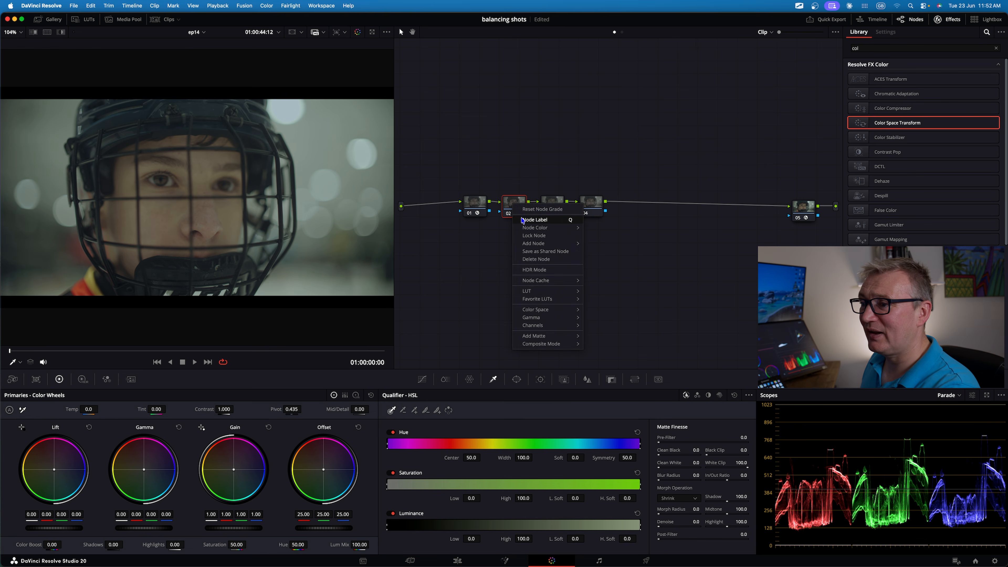
click(524, 223)
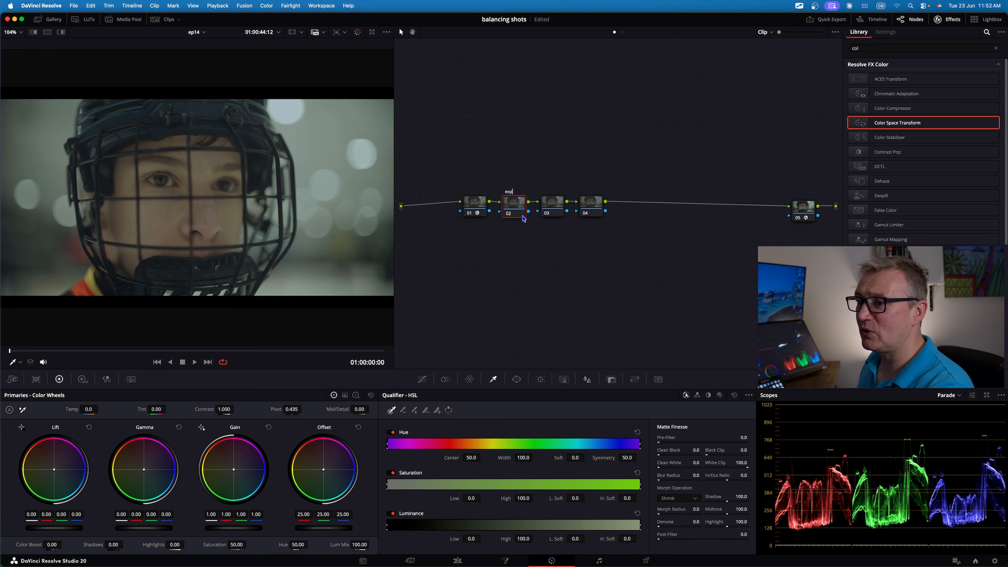
right_click(547, 205)
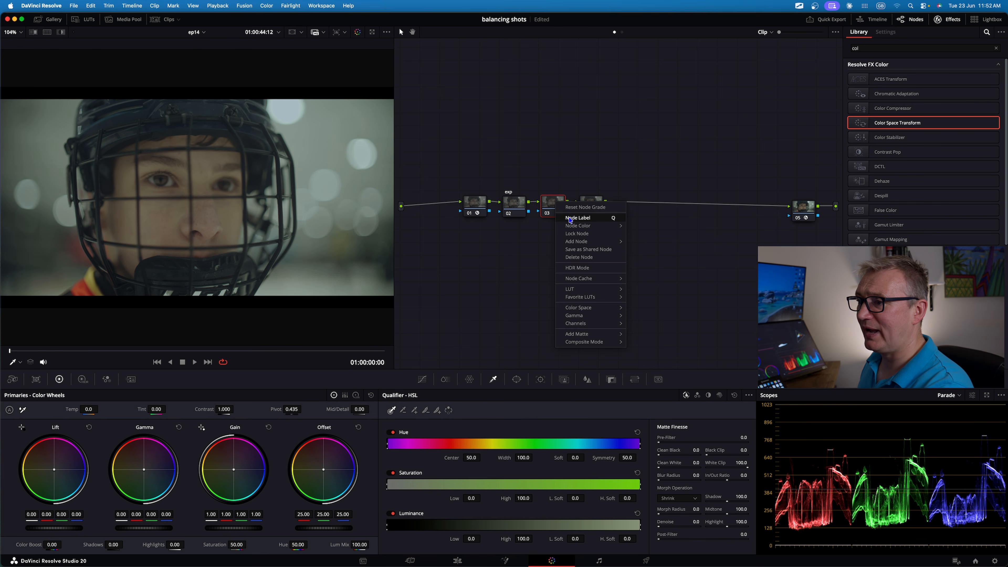
click(571, 221)
right_click(585, 207)
click(603, 221)
text(col)
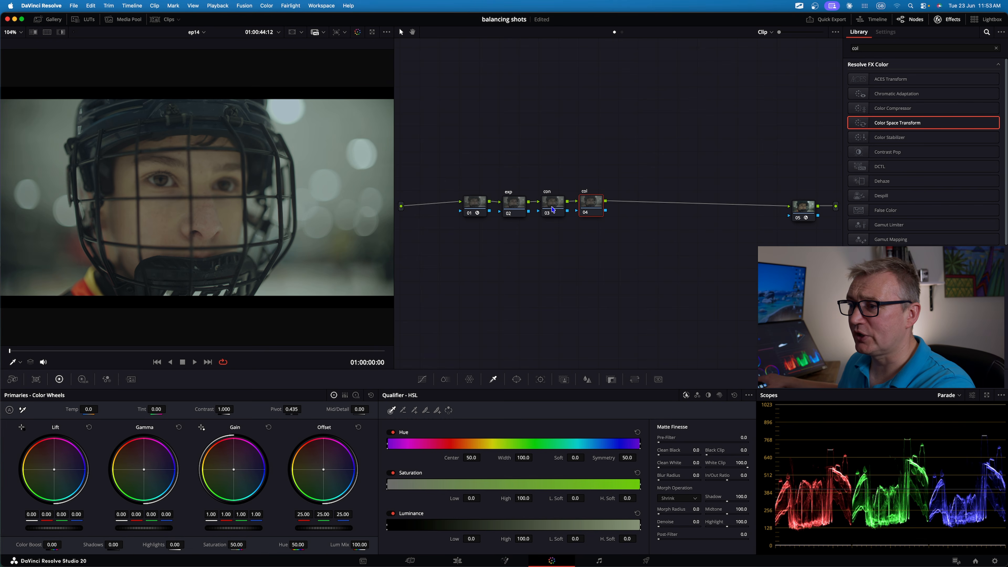
Raise the contrast on the con node to 1.290 and lower its pivot to 0.281.
click(553, 209)
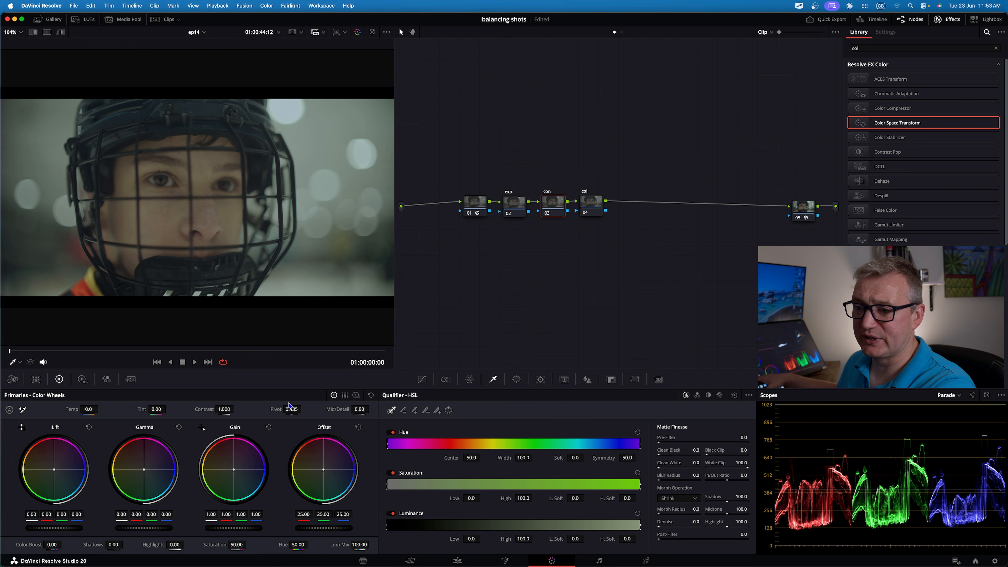
drag(224, 409, 237, 409)
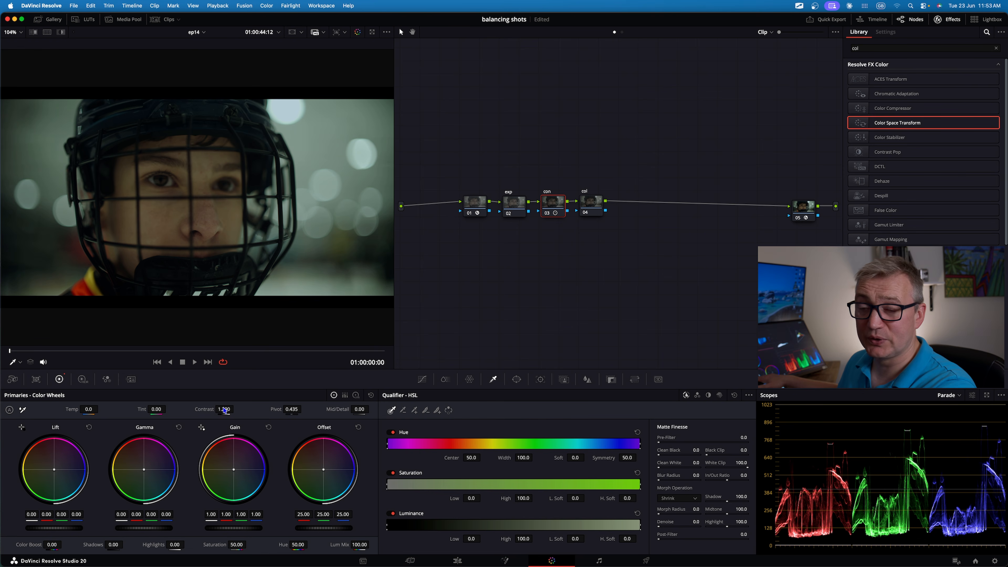
drag(293, 409, 291, 409)
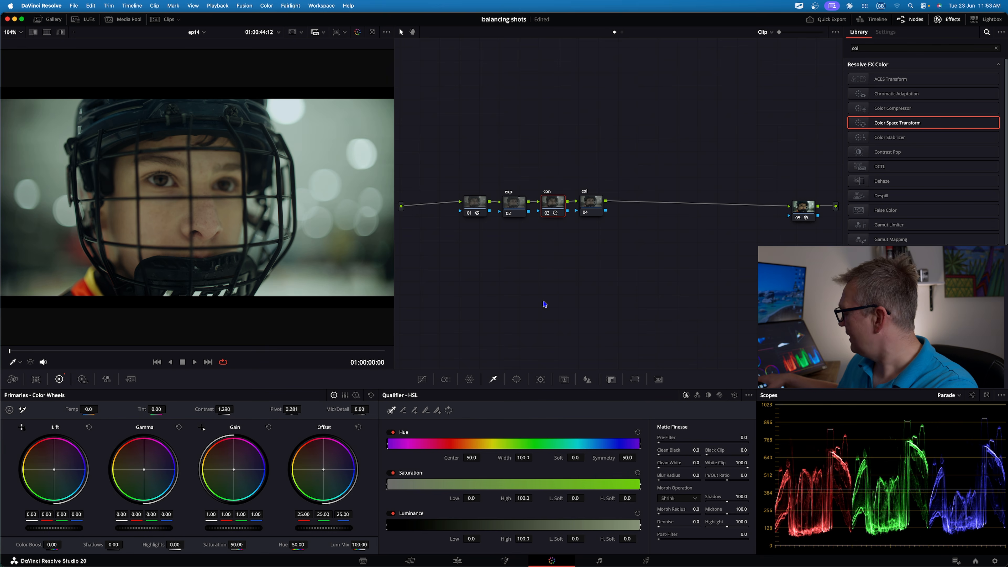
On the exp node, lower the master lift to -0.01 and raise the master gain to 1.10.
click(512, 212)
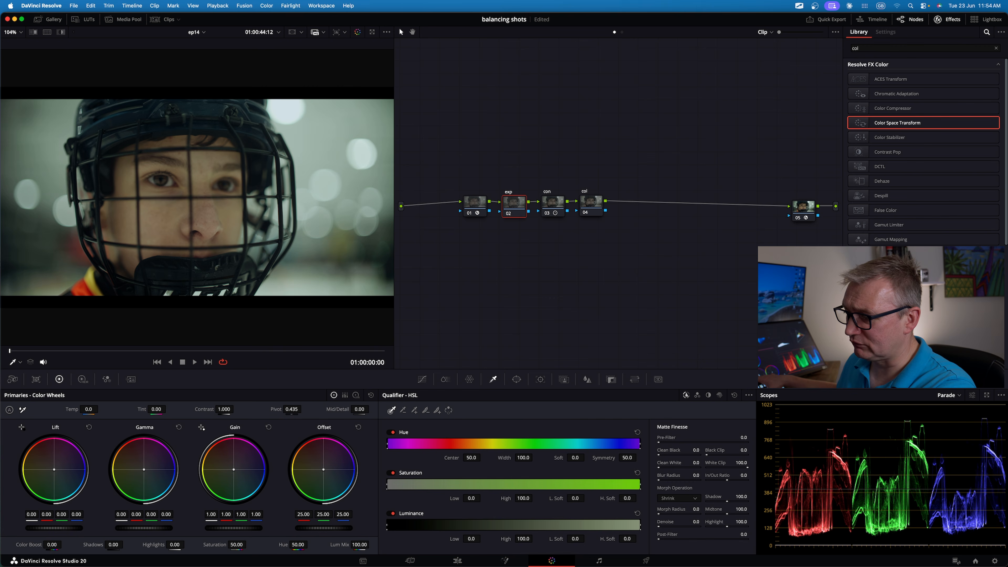
drag(55, 529, 49, 529)
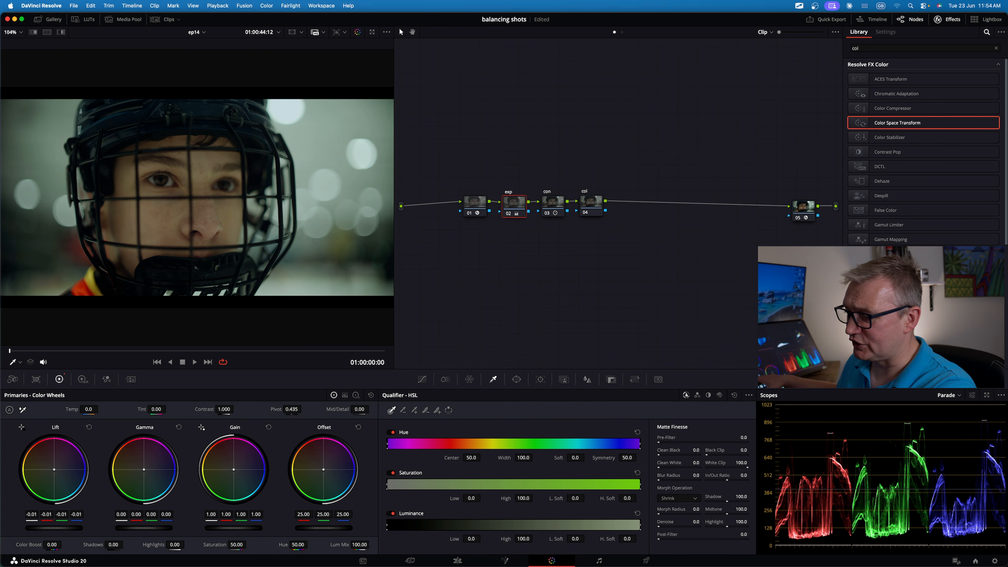
click(239, 473)
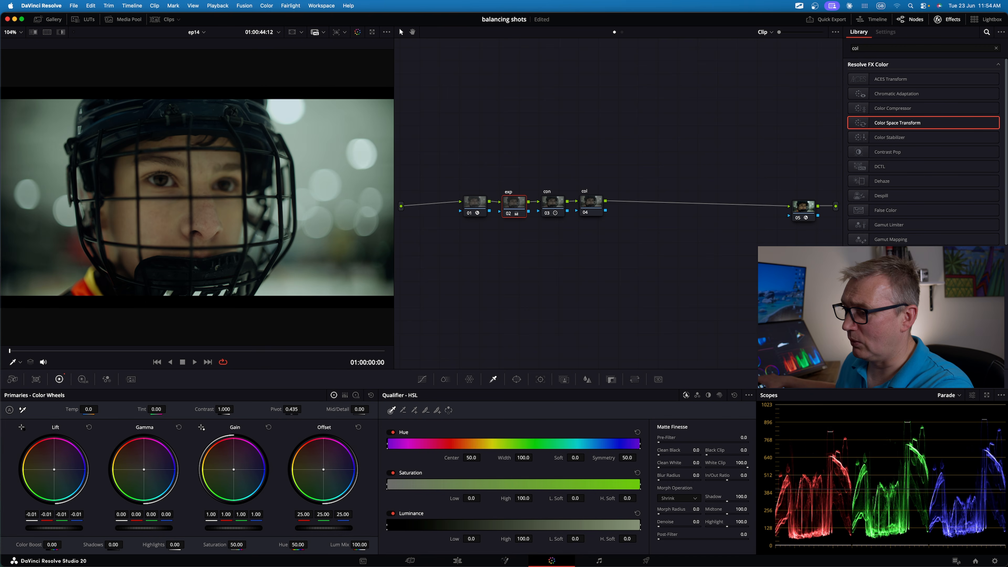
drag(227, 529, 249, 530)
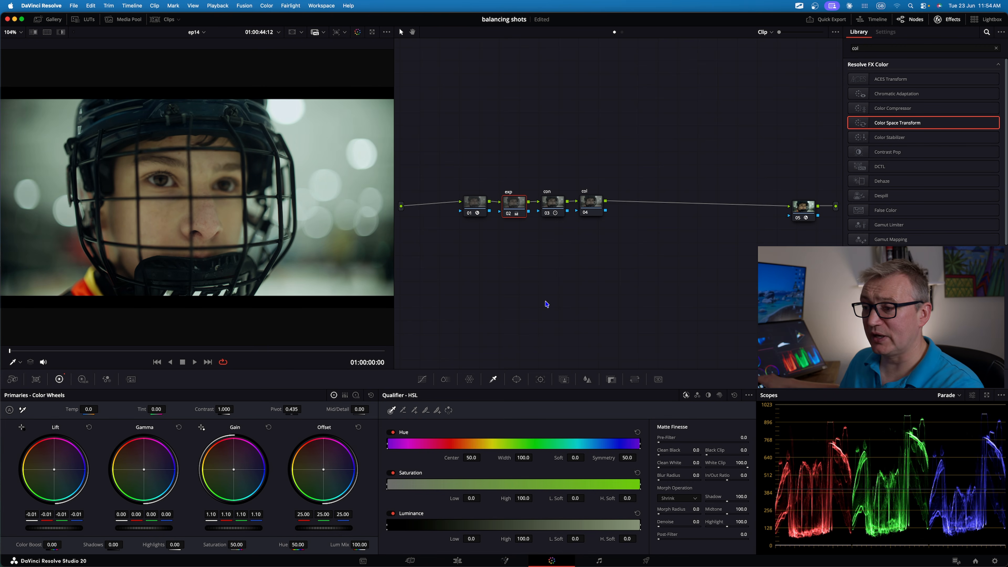
Compare the shot with the exp, con and col nodes disabled and enabled again.
drag(640, 250, 503, 179)
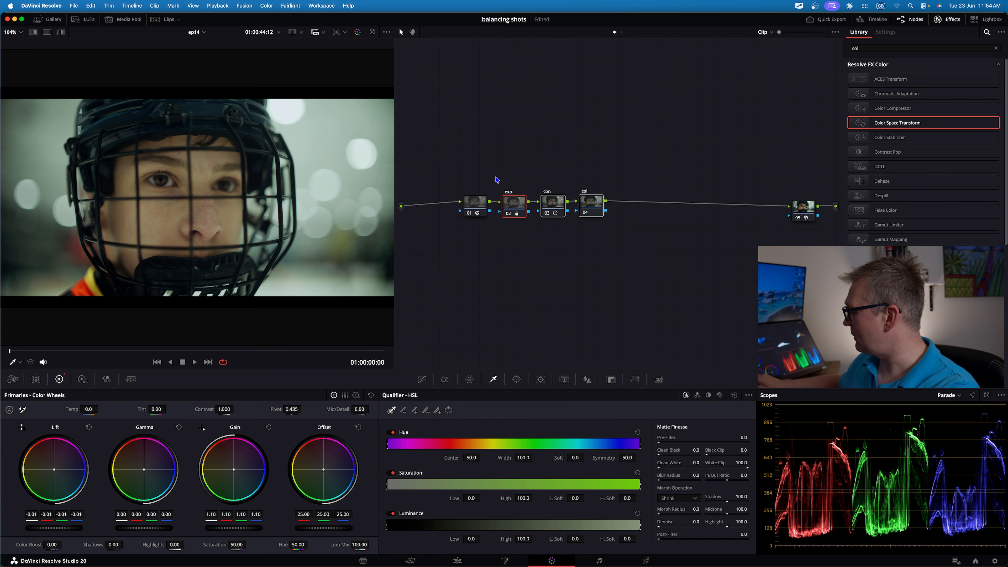
key(super+d)
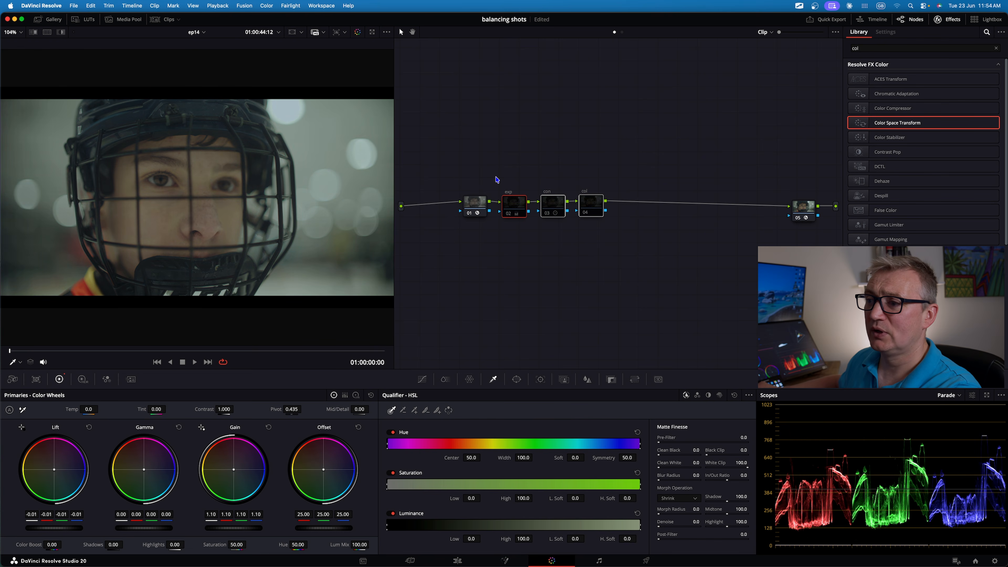
key(super+d)
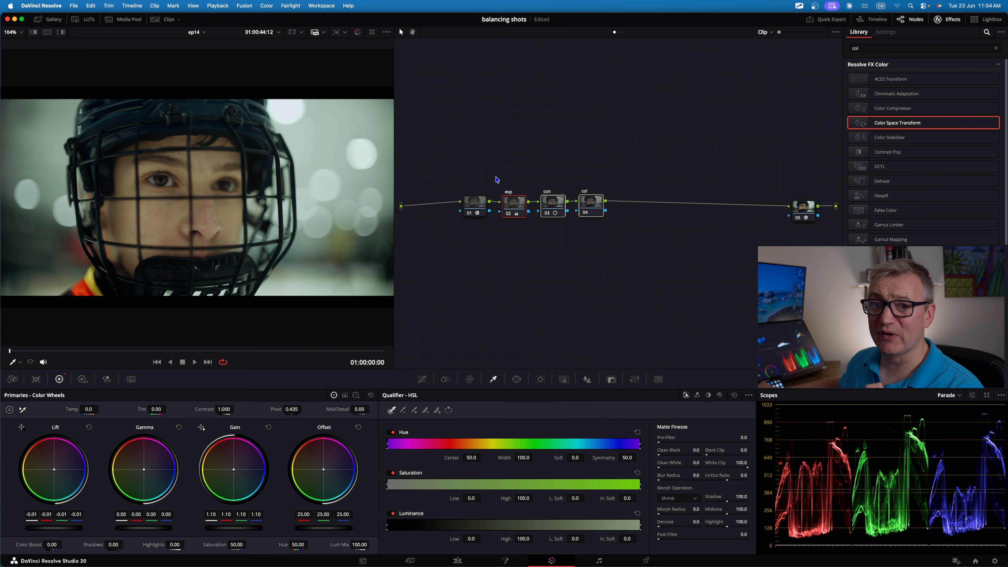
click(553, 176)
Add a parallel node alongside the col node.
click(586, 202)
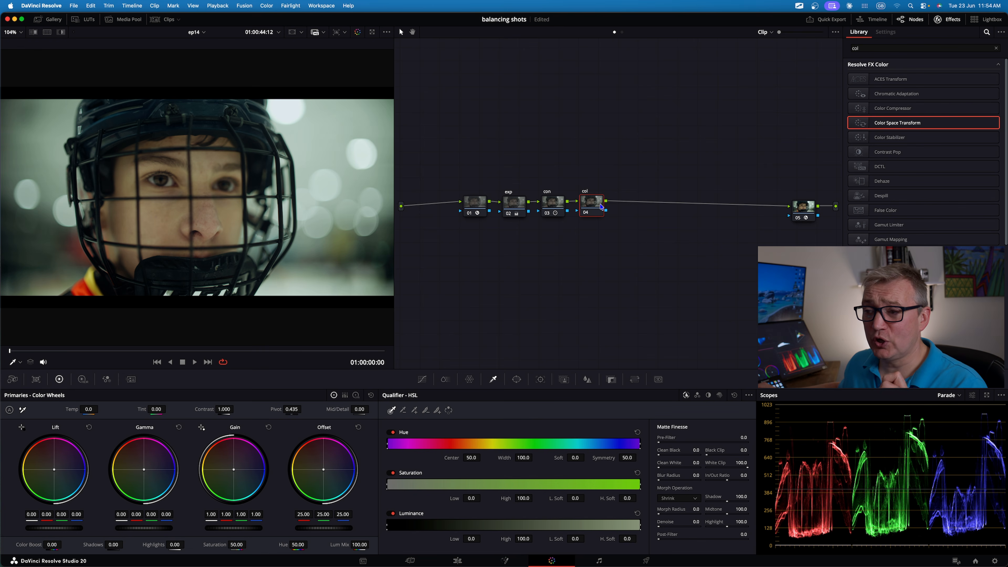
right_click(602, 207)
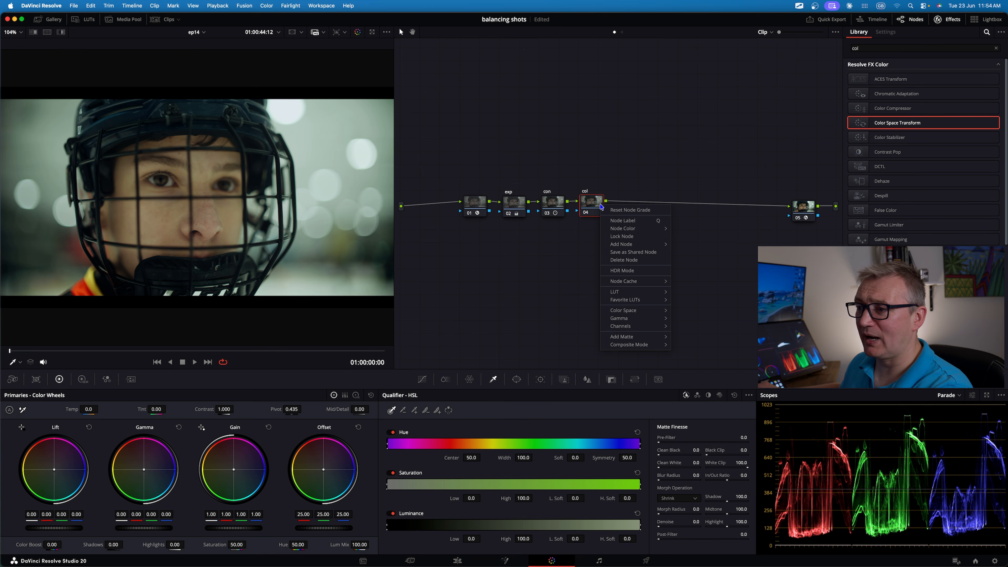
mouse_move(635, 244)
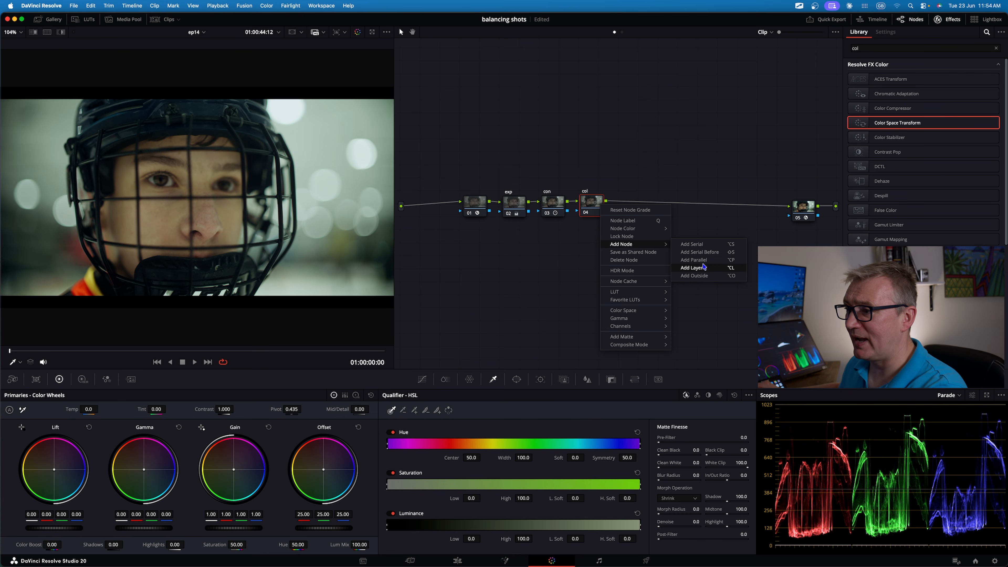
click(703, 261)
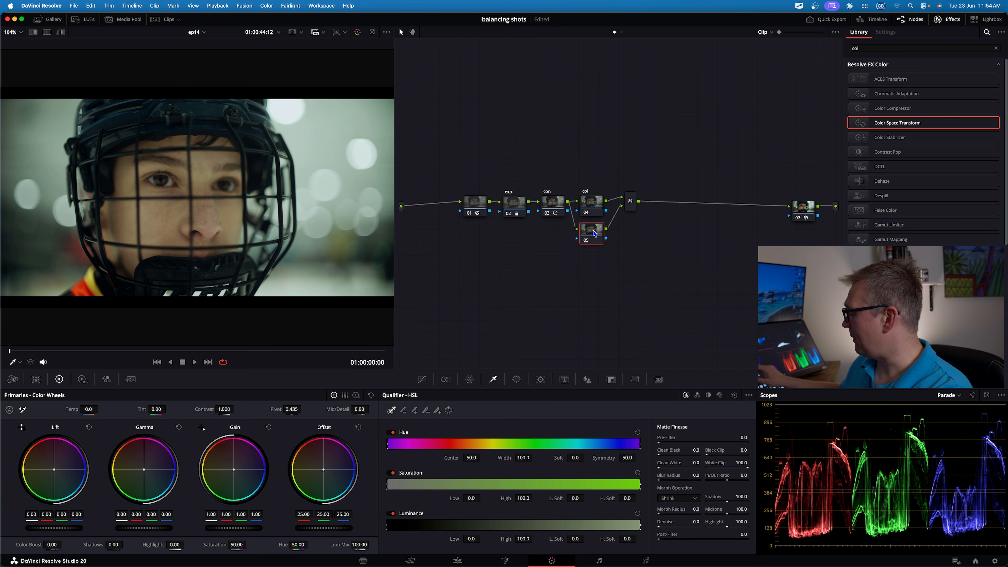
Apply a saved color preset to the parallel node that qualifies orange hues with center 30.2 and width 16.7.
drag(589, 373, 273, 12)
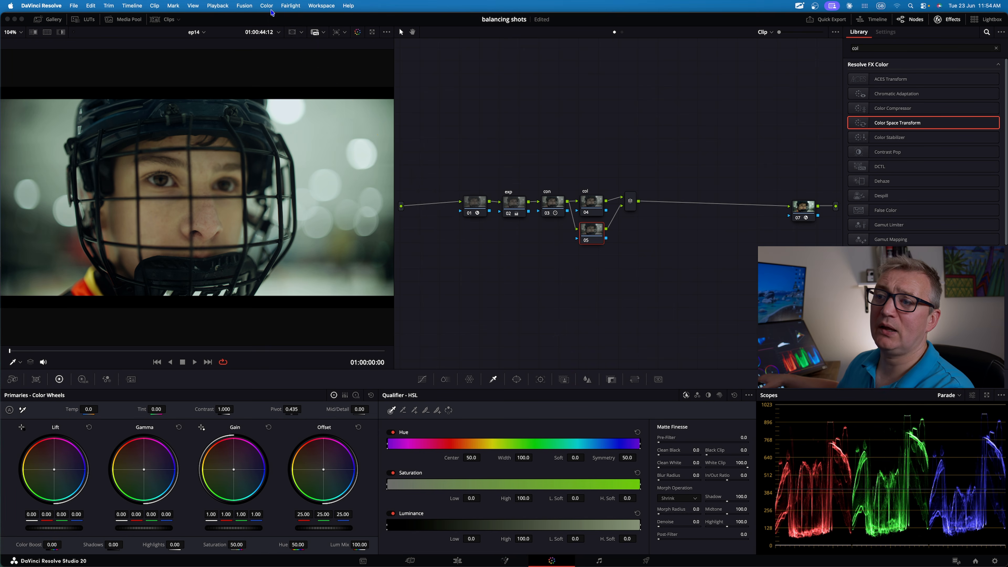
click(271, 9)
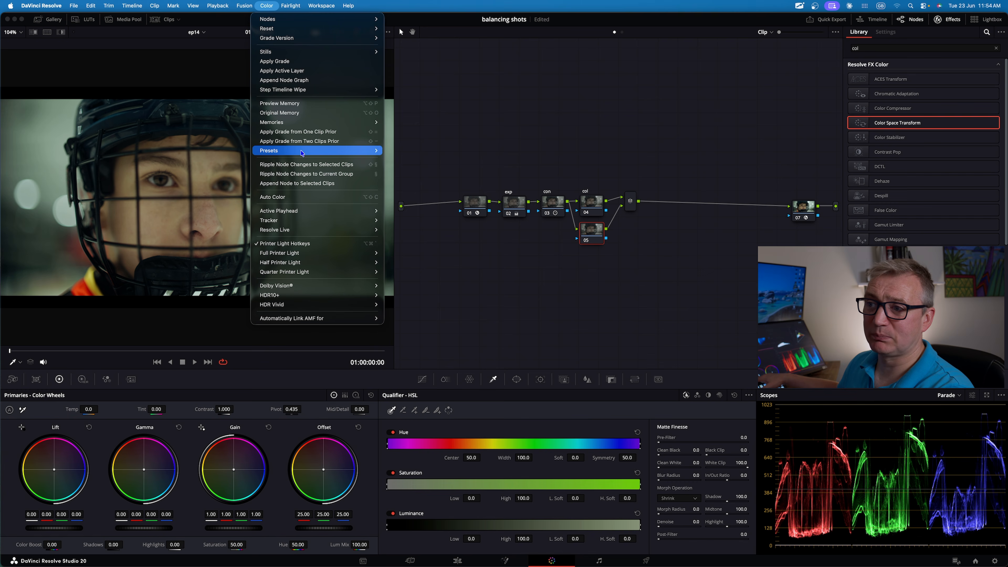
mouse_move(303, 151)
click(418, 171)
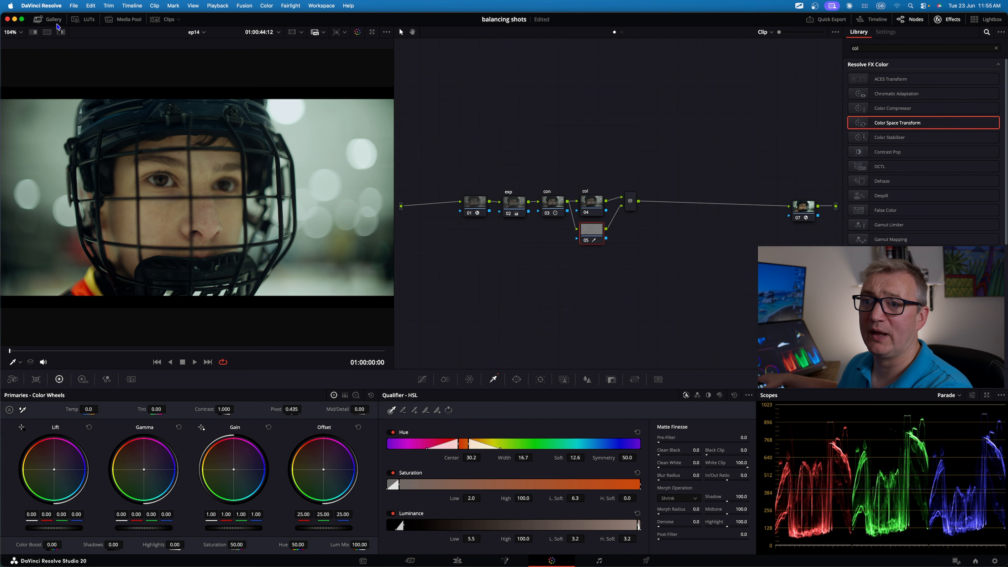
Check the area isolated by the qualifier in highlight view and delete the parallel node.
click(61, 32)
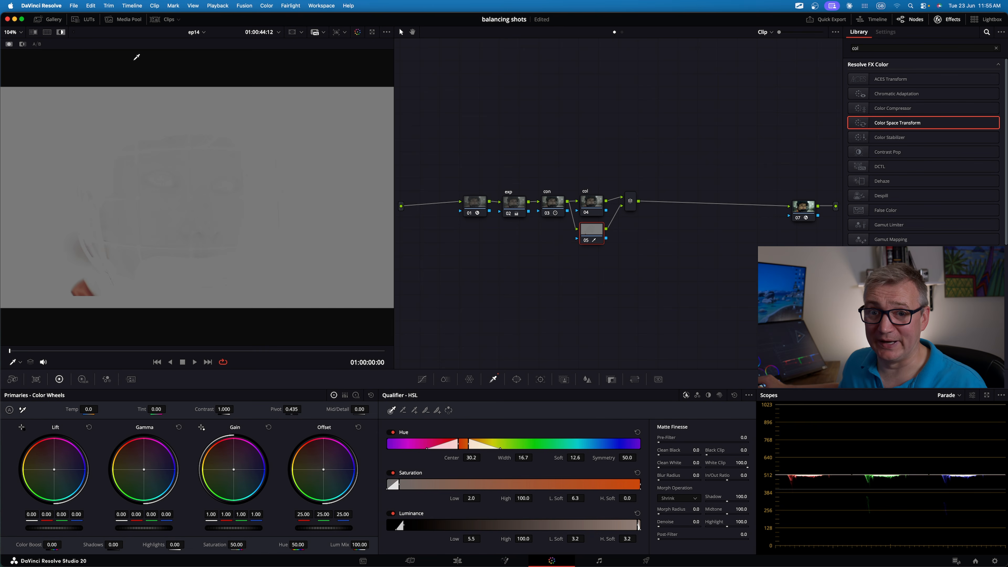
click(62, 32)
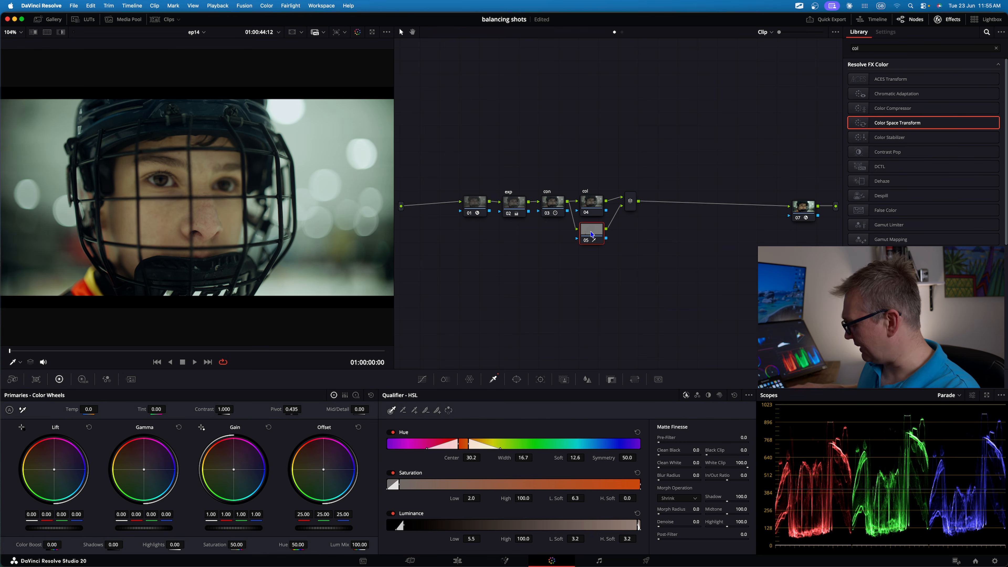
key(Delete)
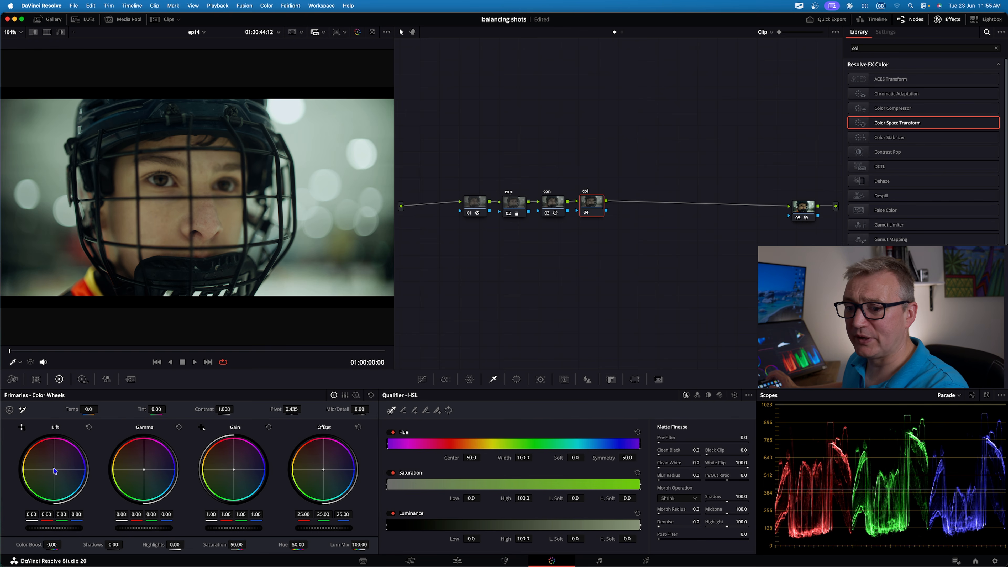
On the col node, shift the lift balance to blue 0.01 and the gain balance to red 1.02, green 0.99 and blue 0.99.
key(ctrl+a)
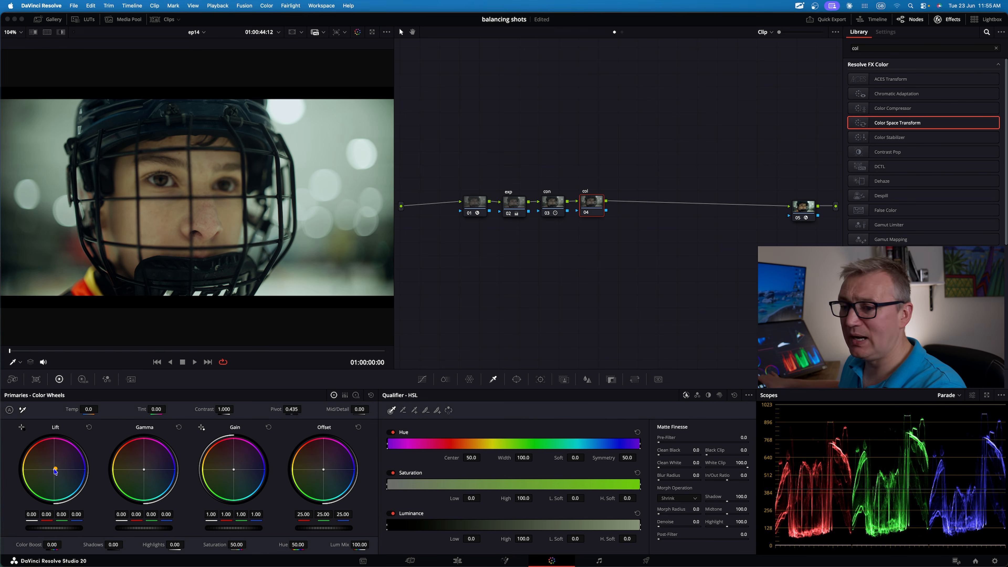
key(Escape)
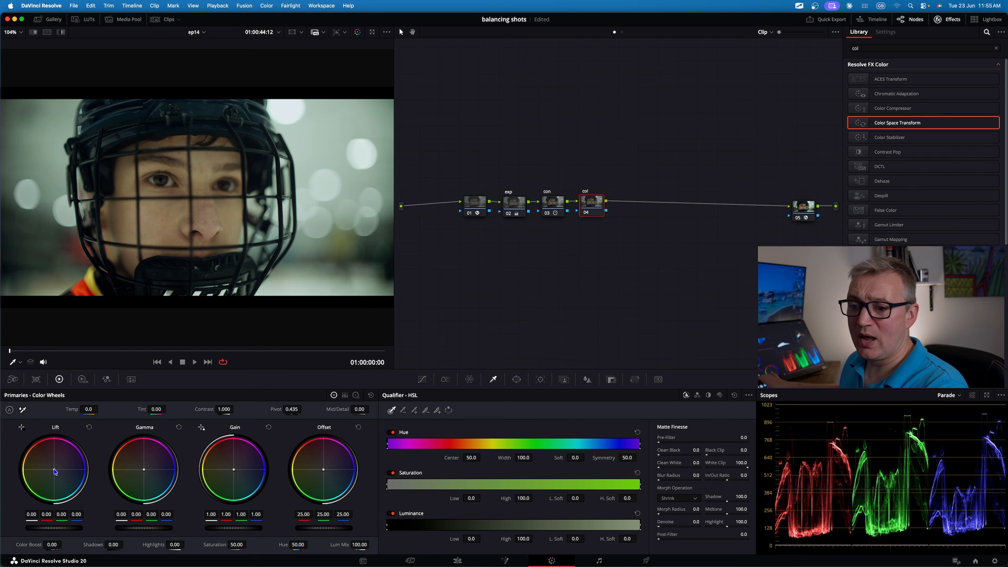
drag(54, 469, 54, 470)
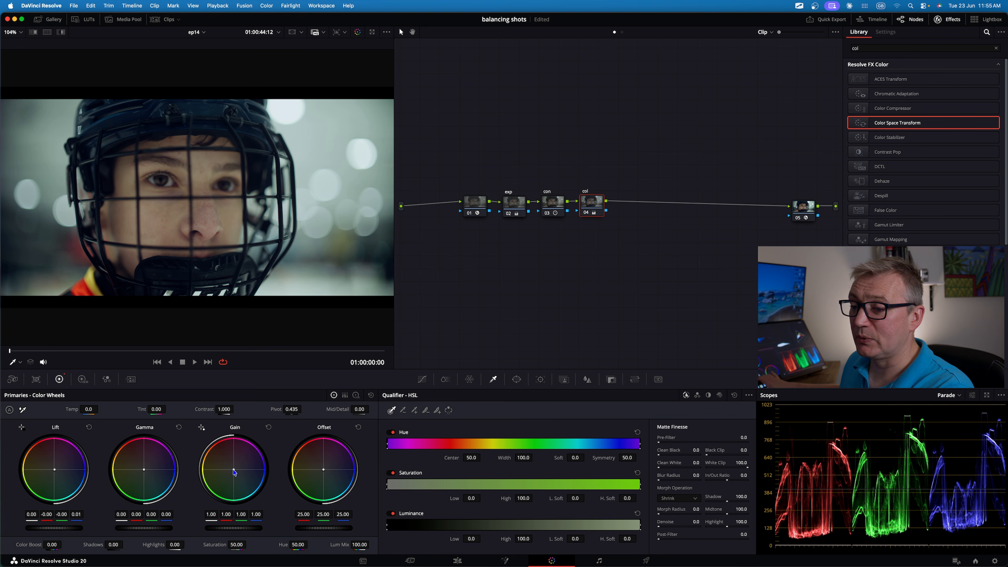
drag(236, 472, 234, 469)
key(alt+Tab)
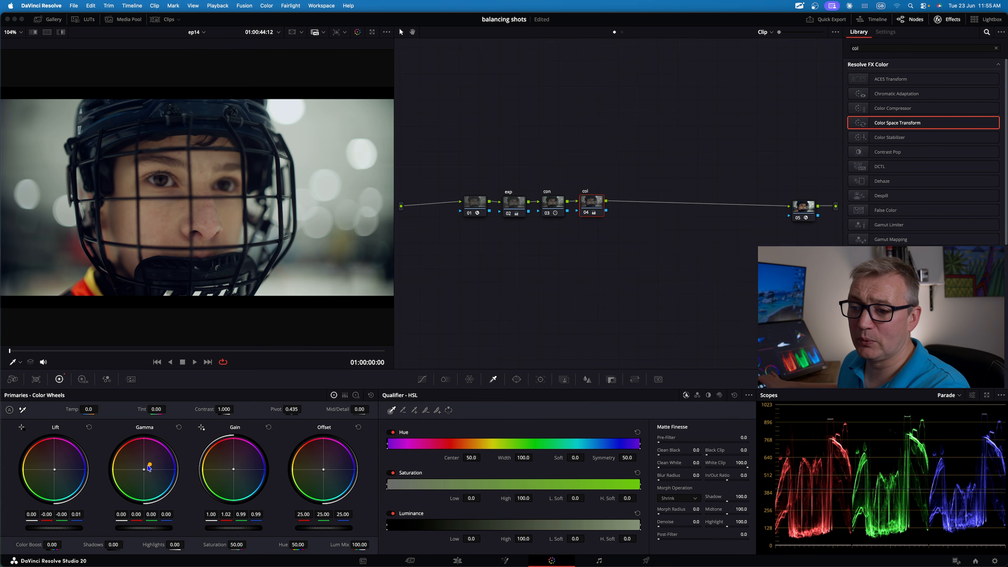
Fine-tune the gamma color balance on the col node and compare the shot with that node off and on.
click(149, 470)
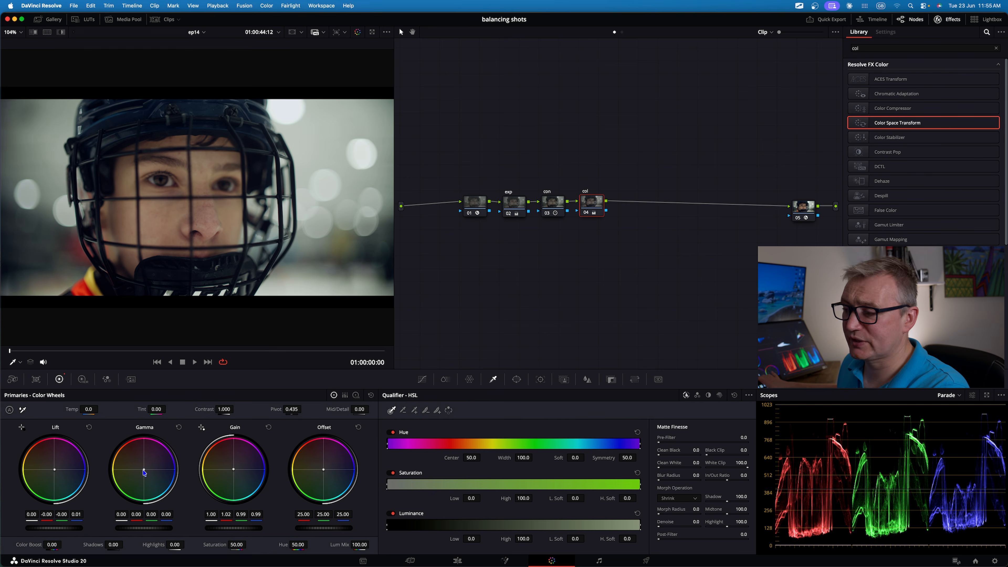
drag(145, 472, 144, 472)
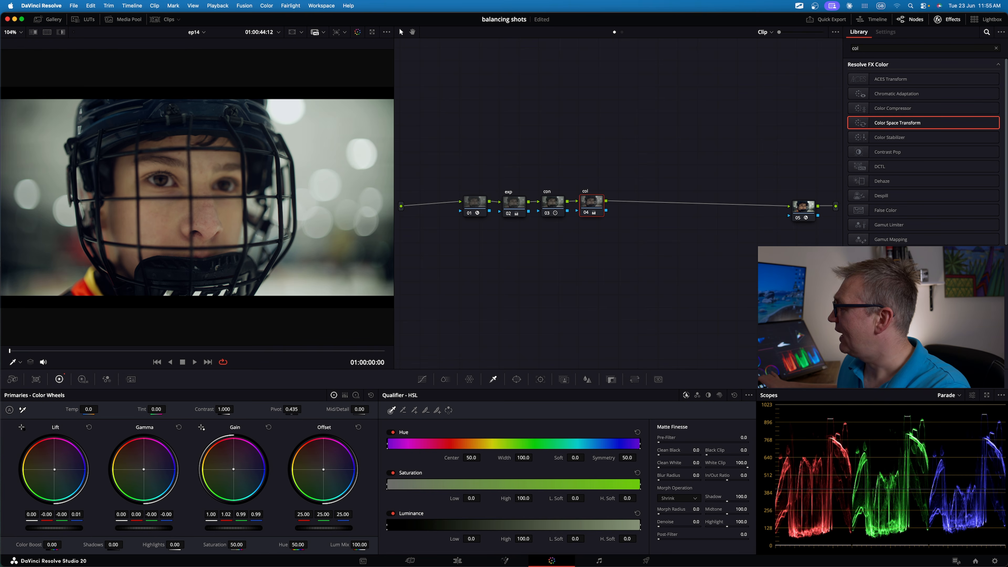
drag(143, 470, 143, 469)
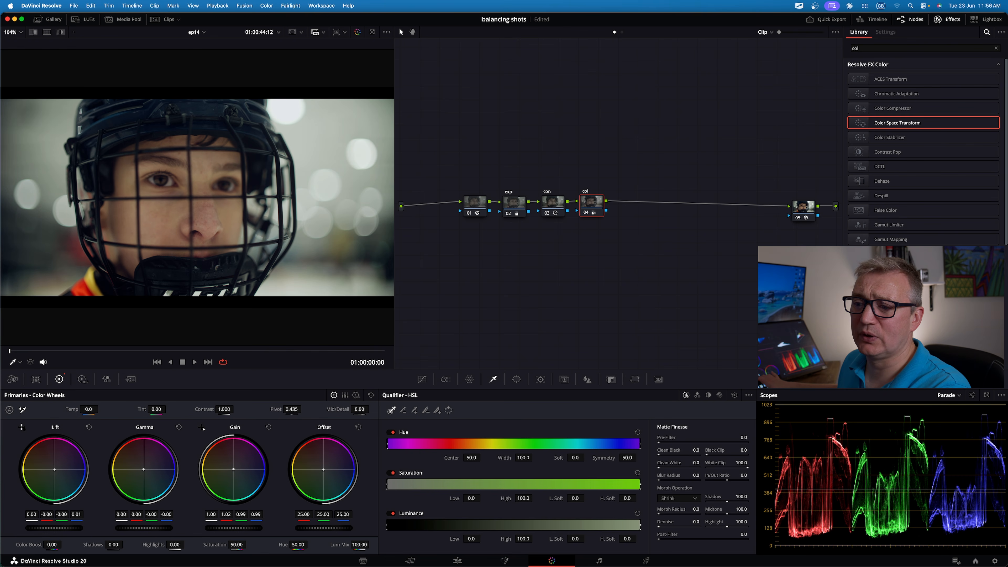
click(587, 214)
click(587, 214)
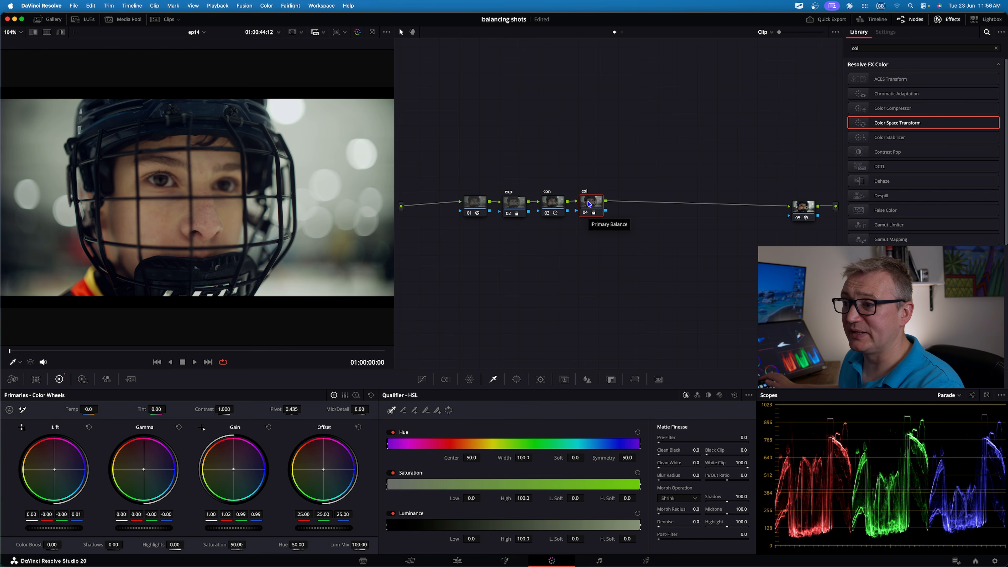
Add a serial node after the col node and an outside node following it.
right_click(590, 203)
mouse_move(628, 241)
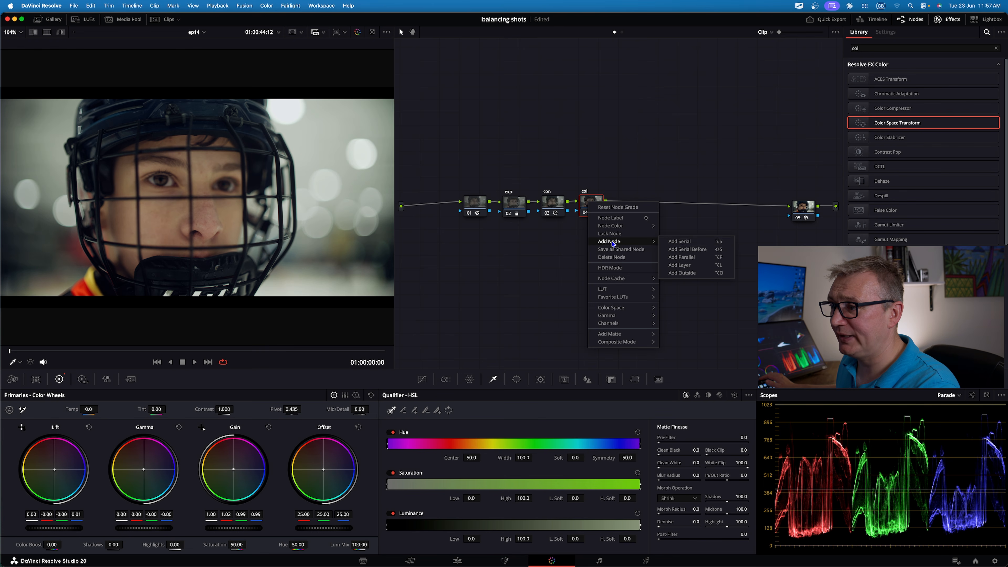
click(671, 242)
right_click(631, 204)
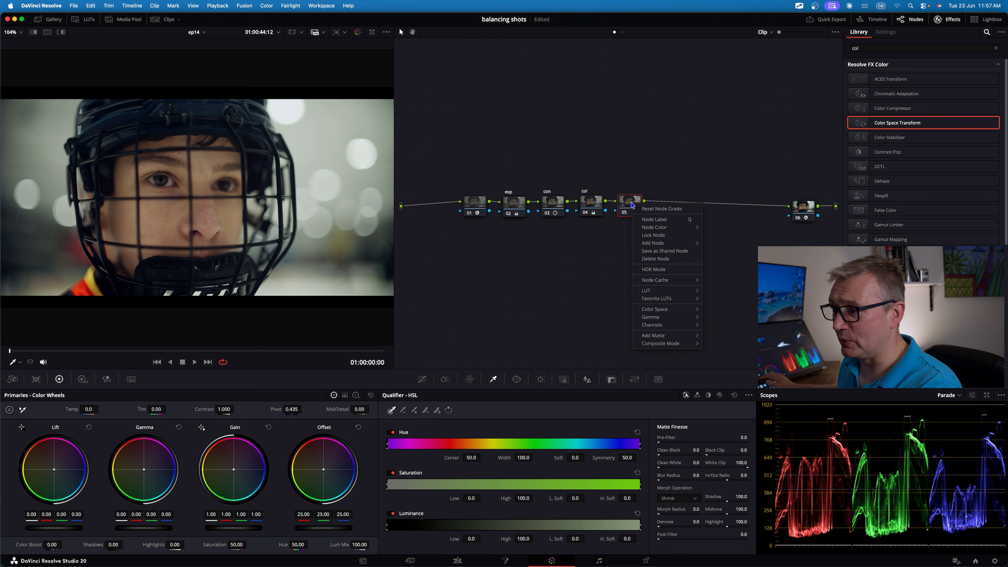
mouse_move(655, 243)
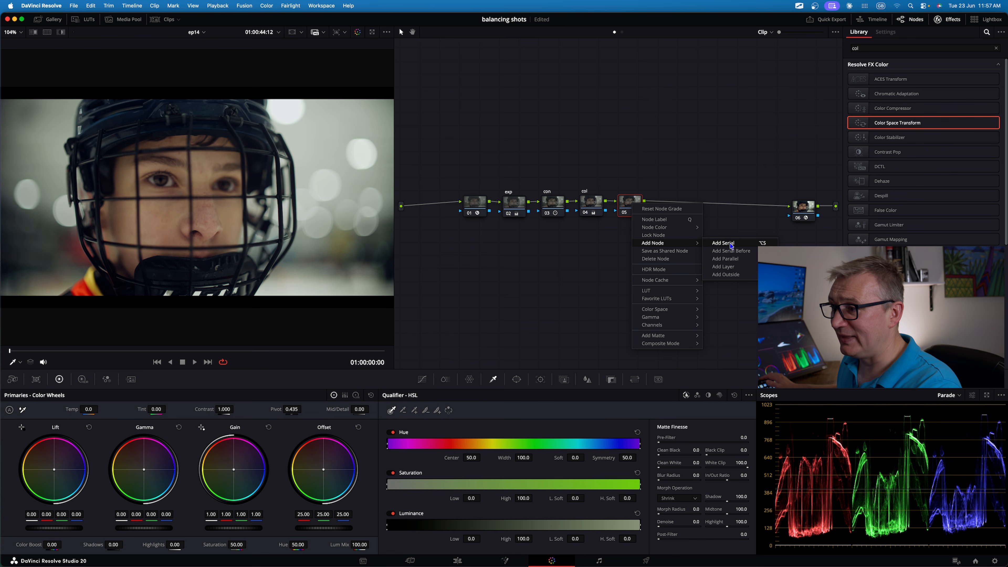
click(745, 276)
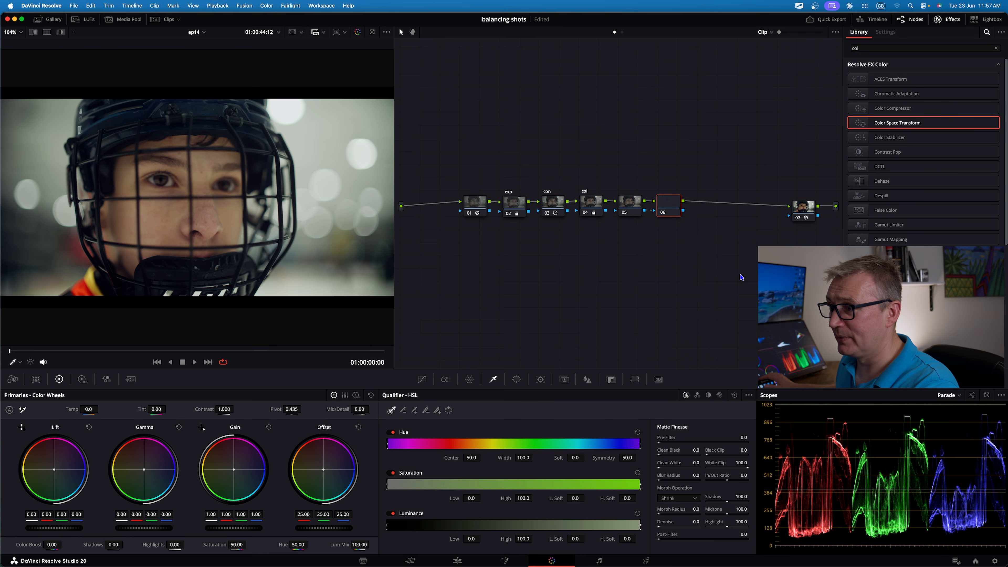
Label node 05 "p.win" and node 06 "out", and move the out node further from p.win.
right_click(668, 204)
click(683, 221)
text(out)
click(642, 219)
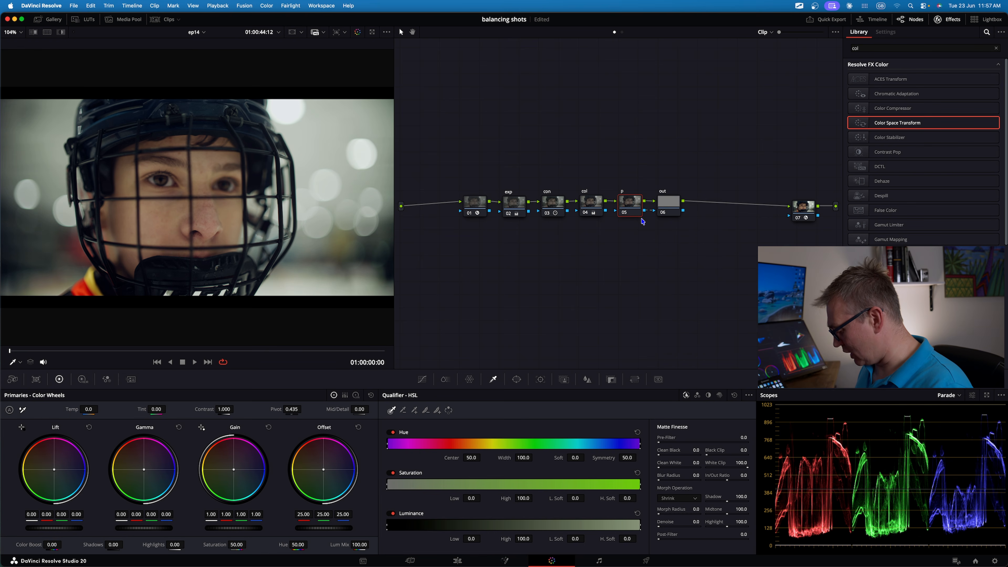
drag(665, 207, 689, 207)
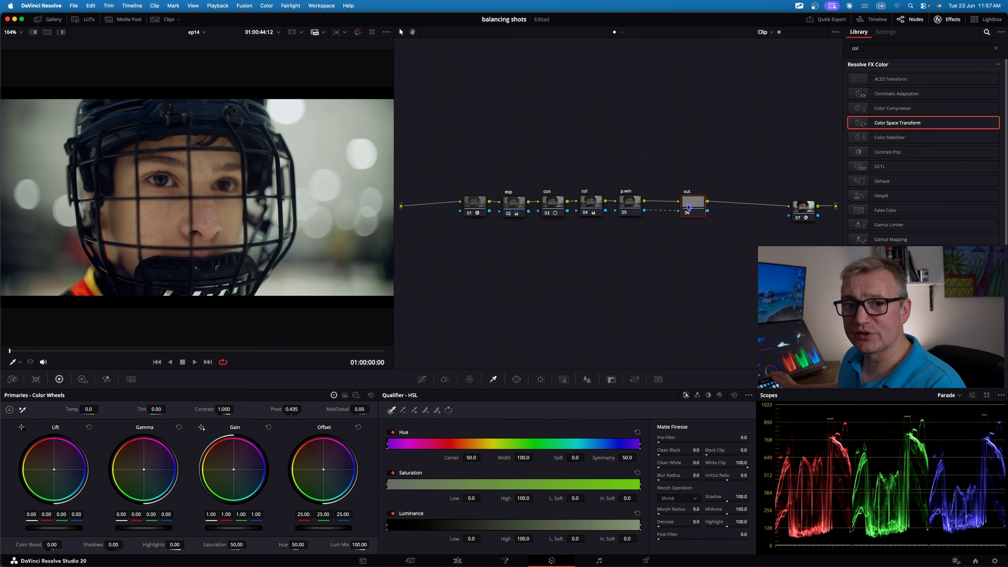
On the p.win node, add a circular window over the face, reshaped to an oval with size 52.18, aspect 38.28 and softness 18.00.
click(619, 207)
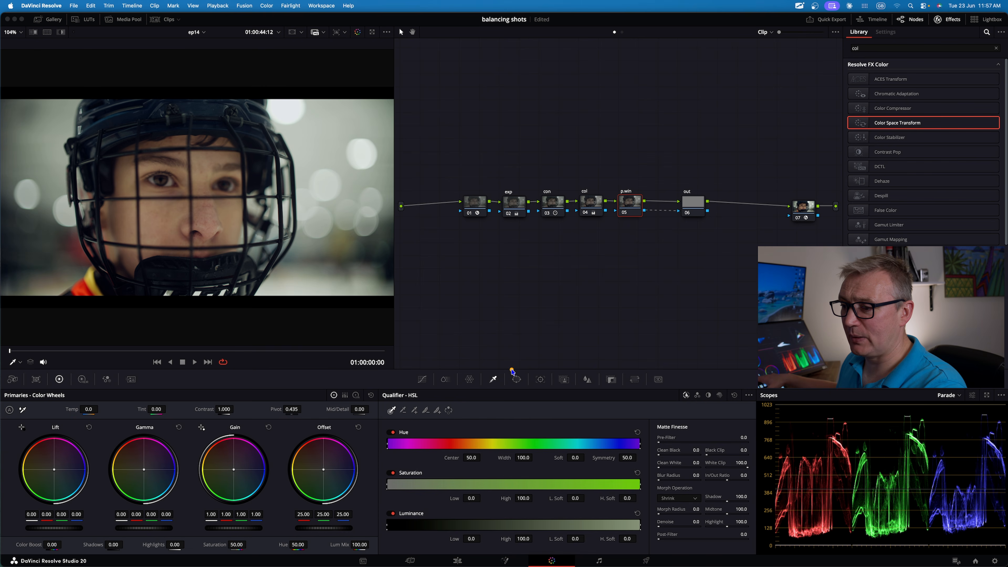
click(517, 379)
click(391, 450)
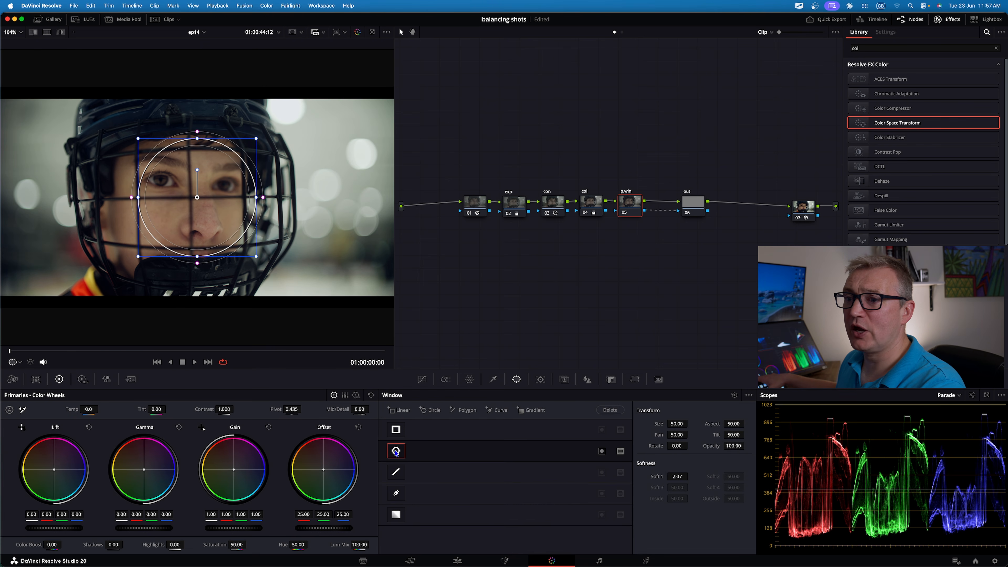
drag(197, 196, 179, 194)
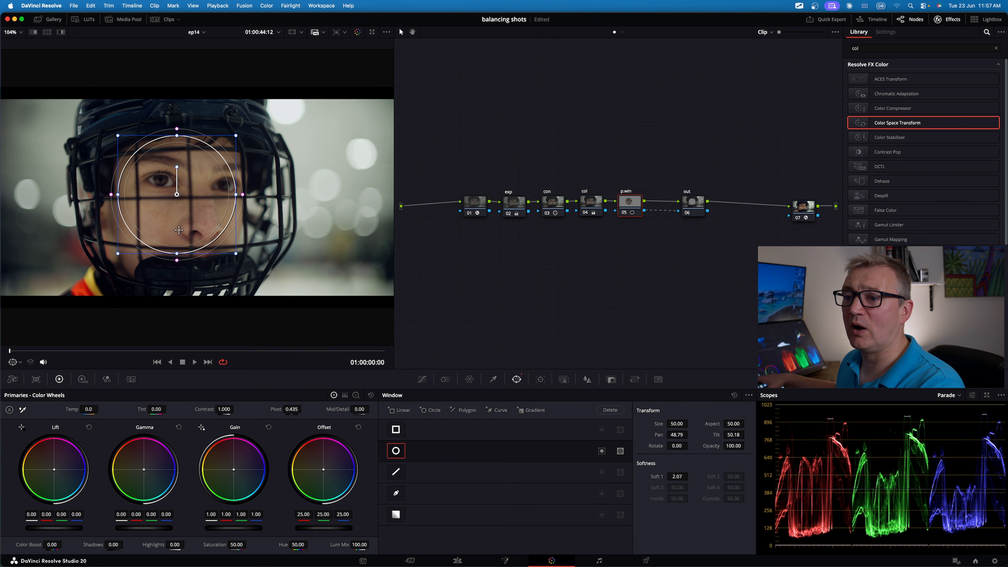
drag(177, 251, 179, 284)
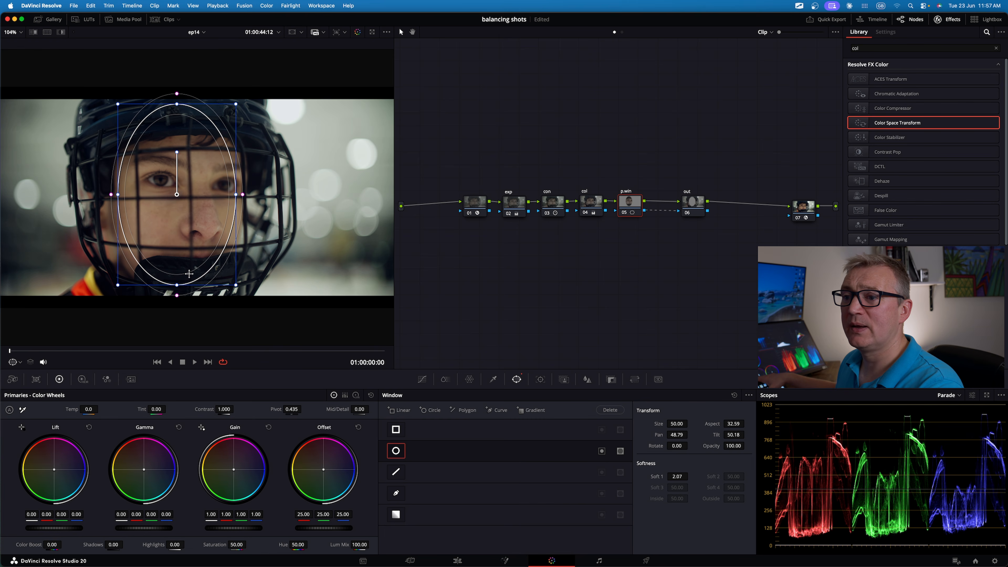
drag(236, 194, 320, 198)
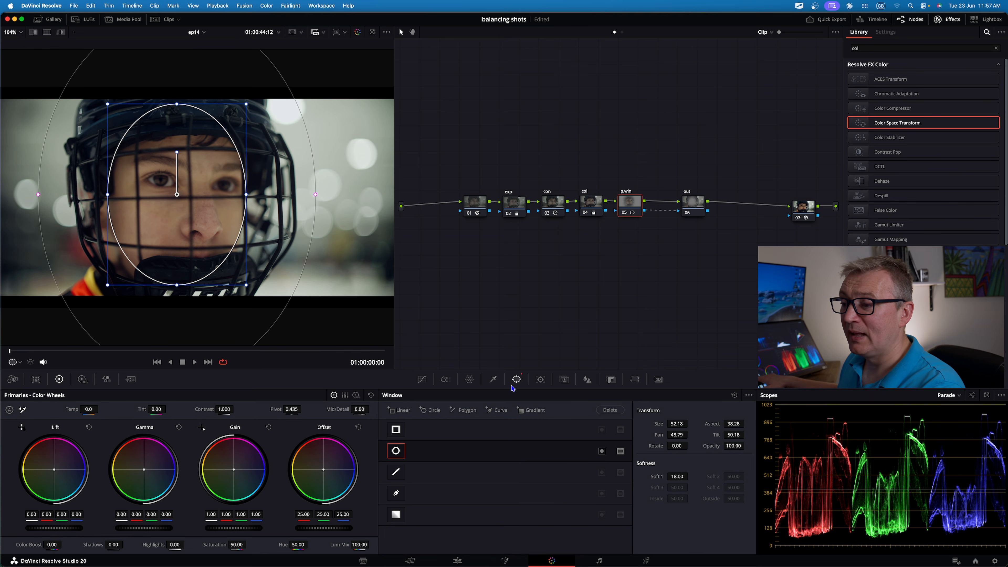
Track the face window forward through the clip using pan, tilt and zoom, and display its highlight view.
click(541, 385)
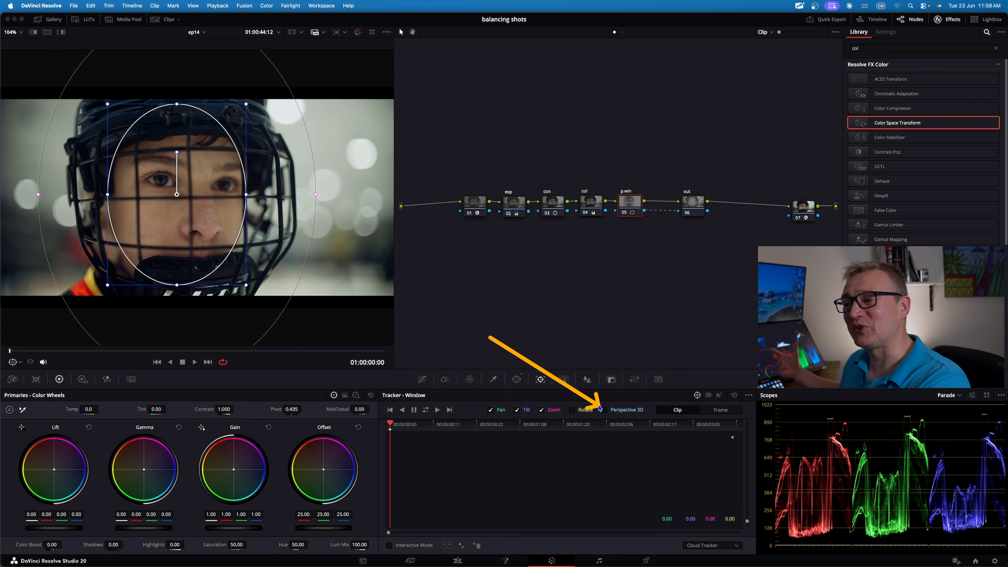
click(437, 410)
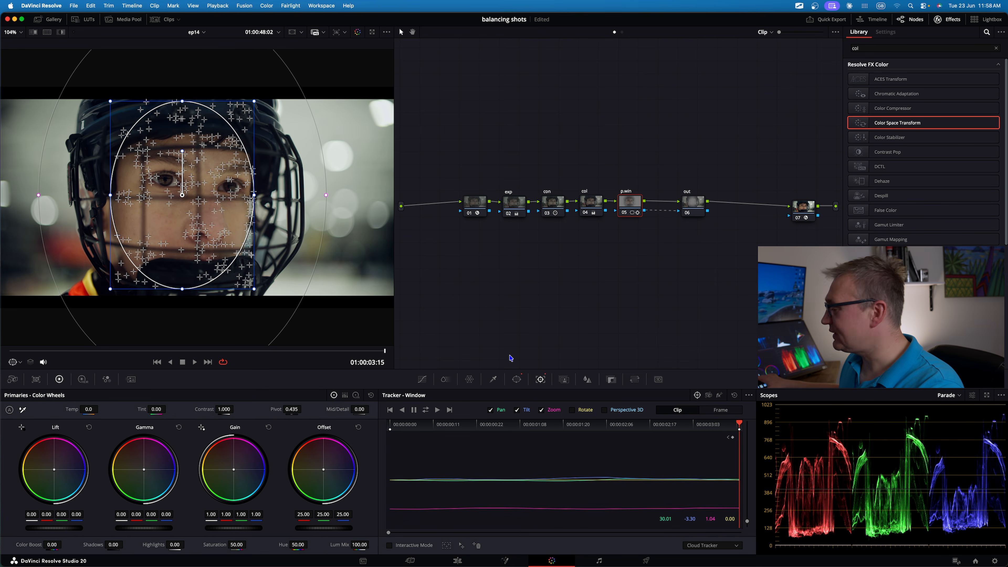
click(61, 33)
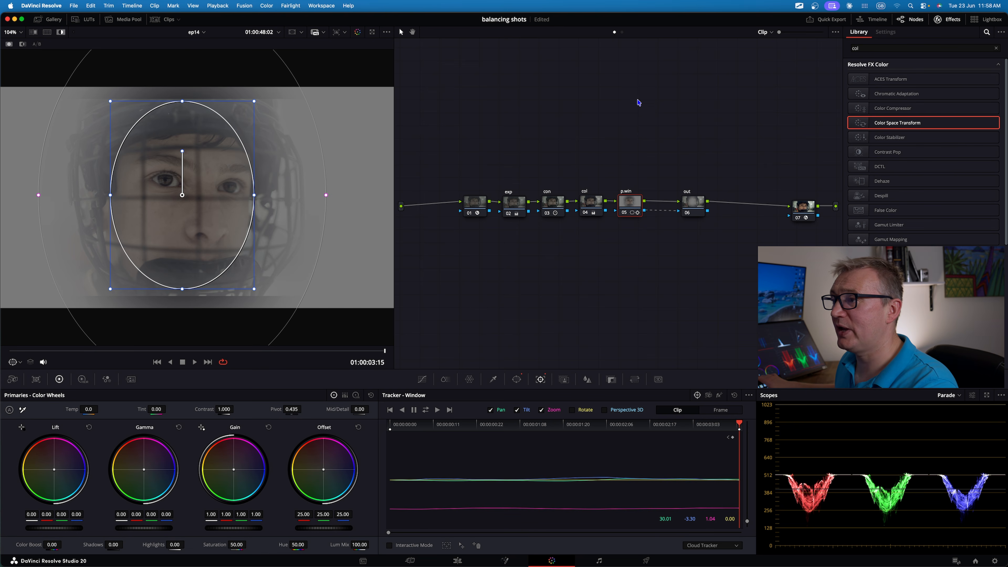
Turn off the highlight view and lower the out node's gain to 0.70 to darken the area around the face.
click(694, 205)
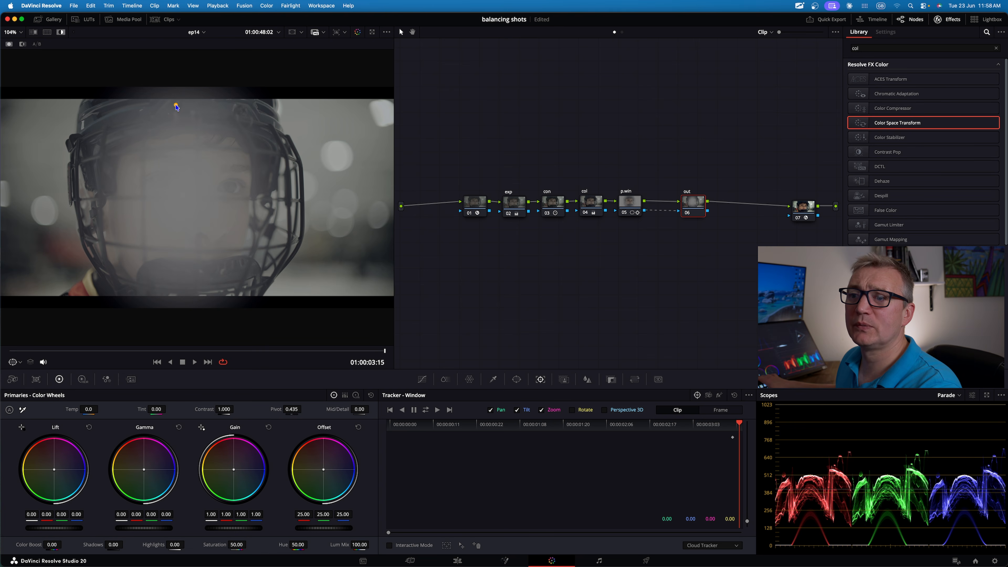
click(60, 34)
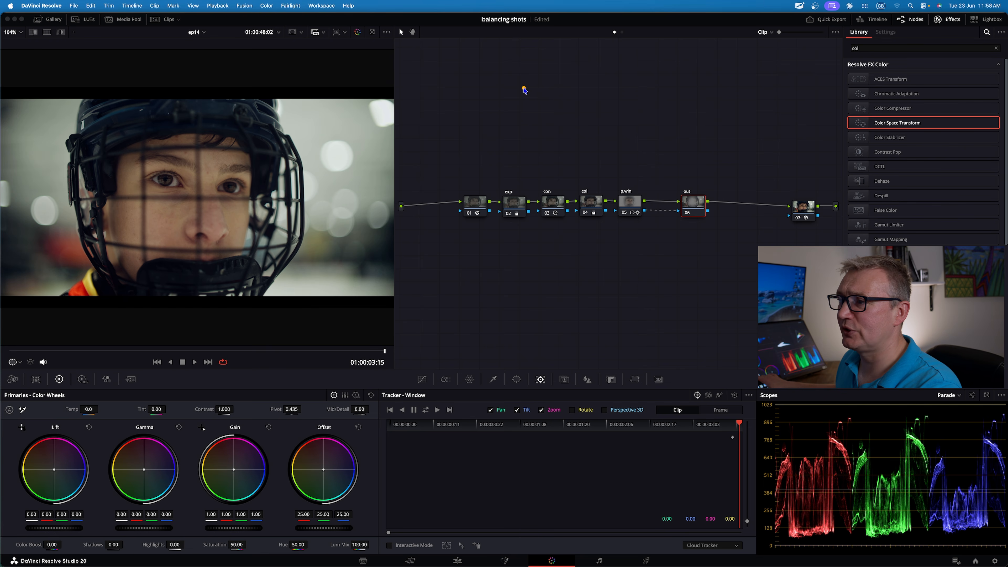
click(630, 207)
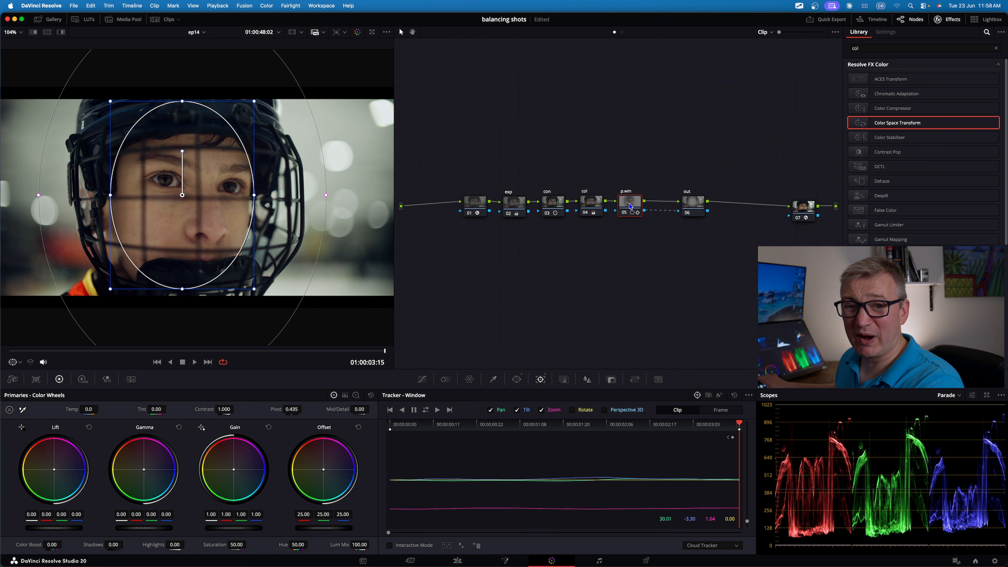
click(693, 206)
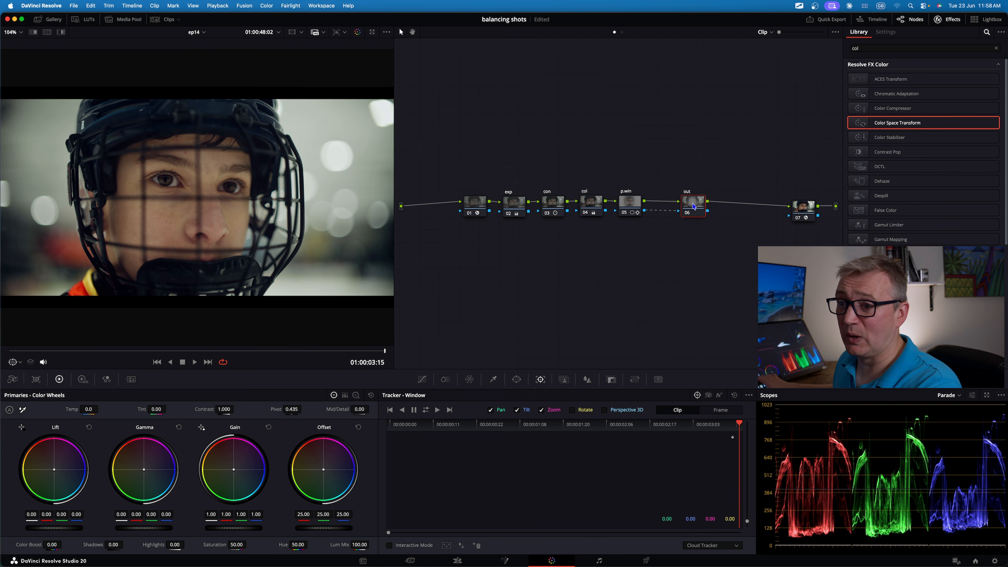
drag(249, 529, 217, 529)
drag(24, 351, 119, 355)
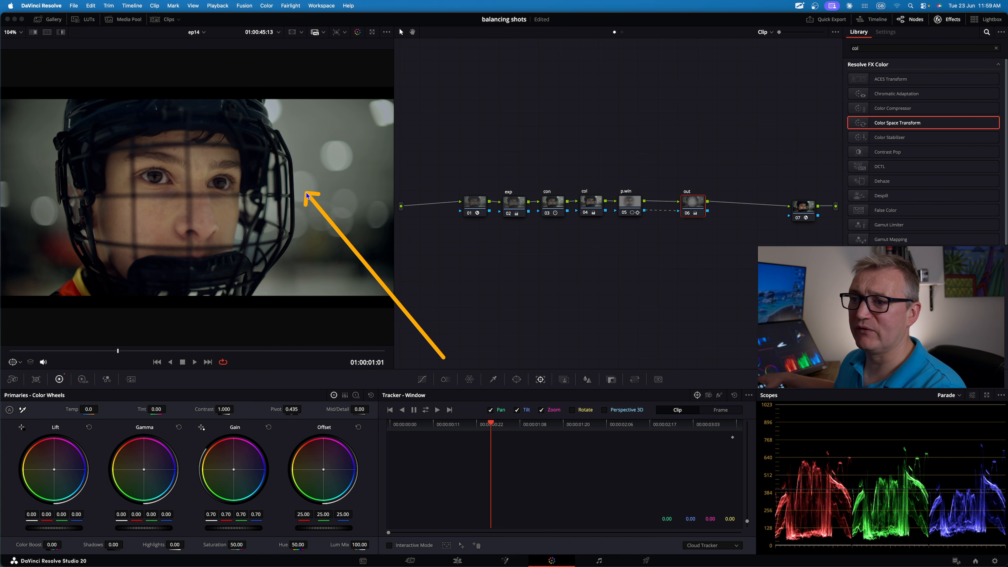
key(Escape)
Move the p.win and out nodes away from the col node and add a serial node after col.
drag(714, 242, 679, 208)
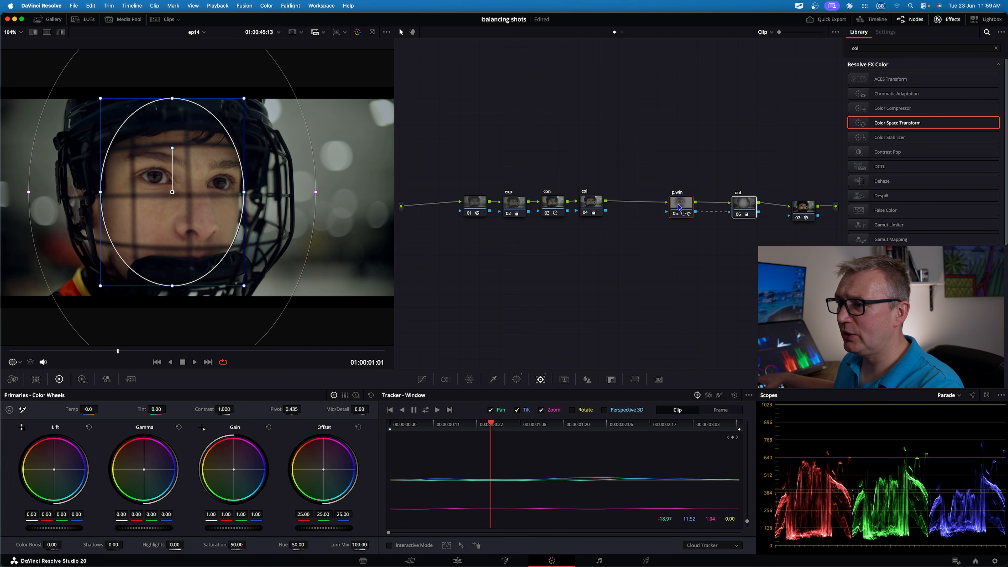
click(588, 204)
right_click(588, 204)
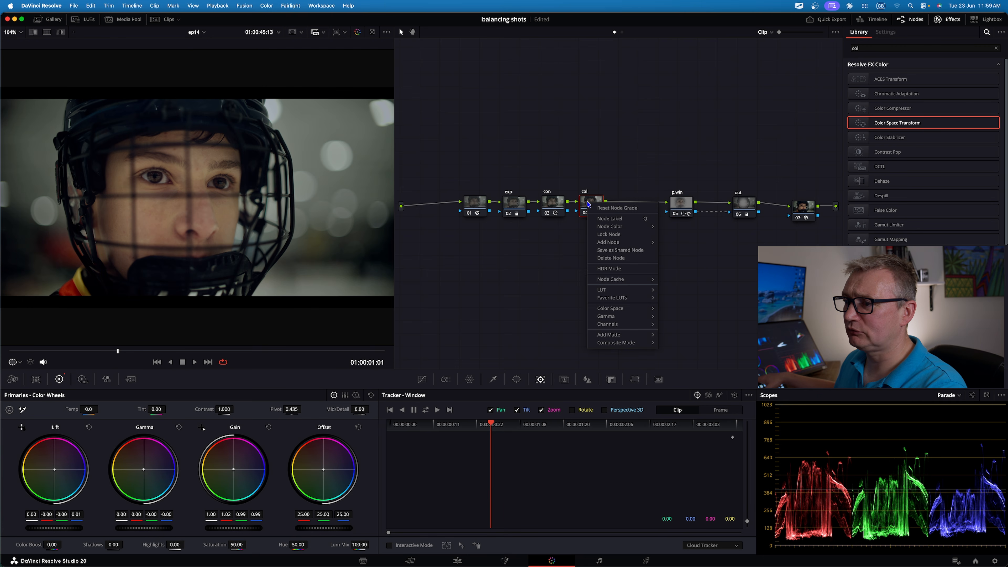
mouse_move(612, 242)
click(681, 243)
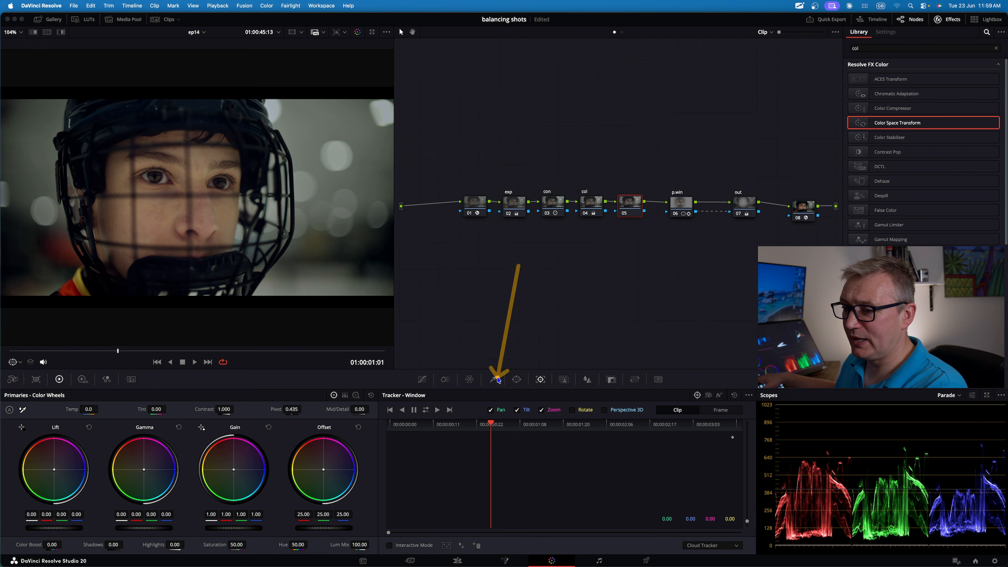
On the new node 05, qualify the bright background lights using luminance low 66.4 and low softness 8.1, checking the selection in highlight view.
click(494, 380)
drag(387, 525, 550, 524)
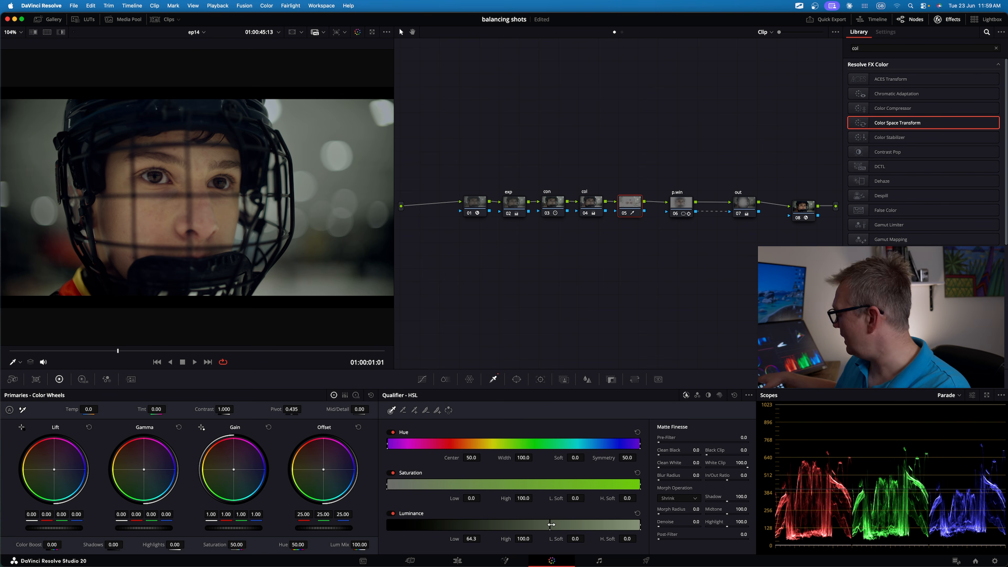
drag(414, 351, 71, 24)
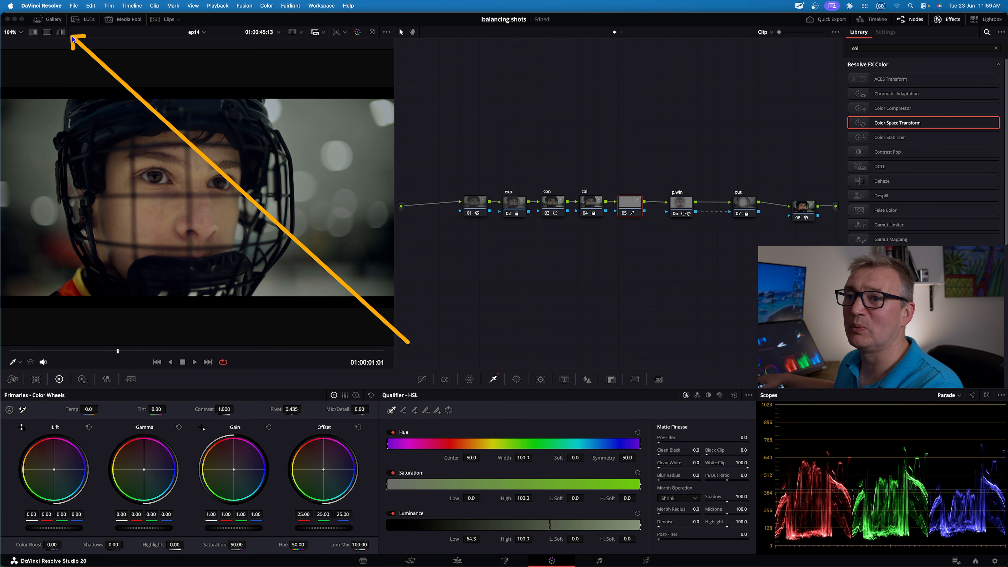
click(58, 34)
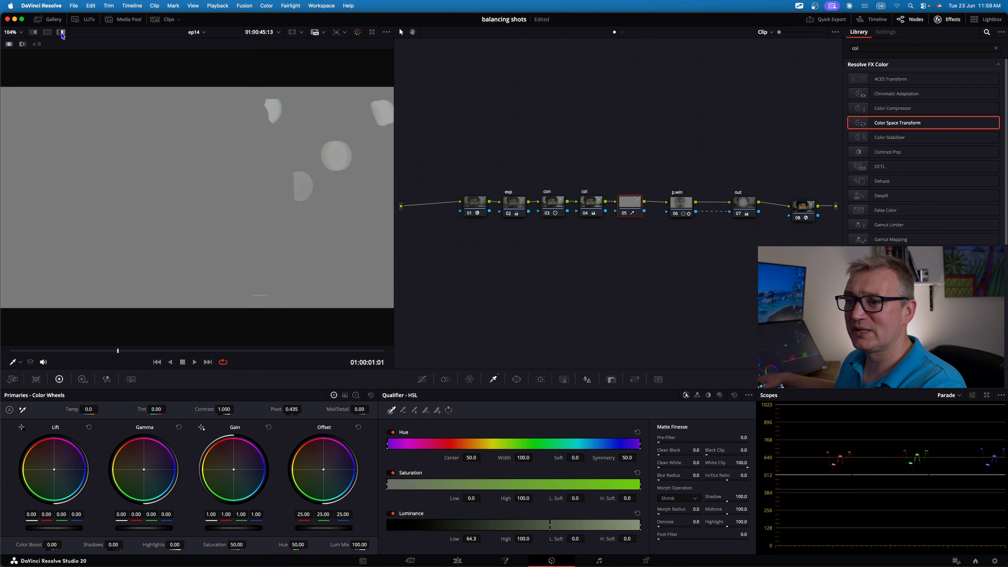
mouse_move(571, 542)
mouse_down()
mouse_move(596, 542)
mouse_move(556, 543)
mouse_up()
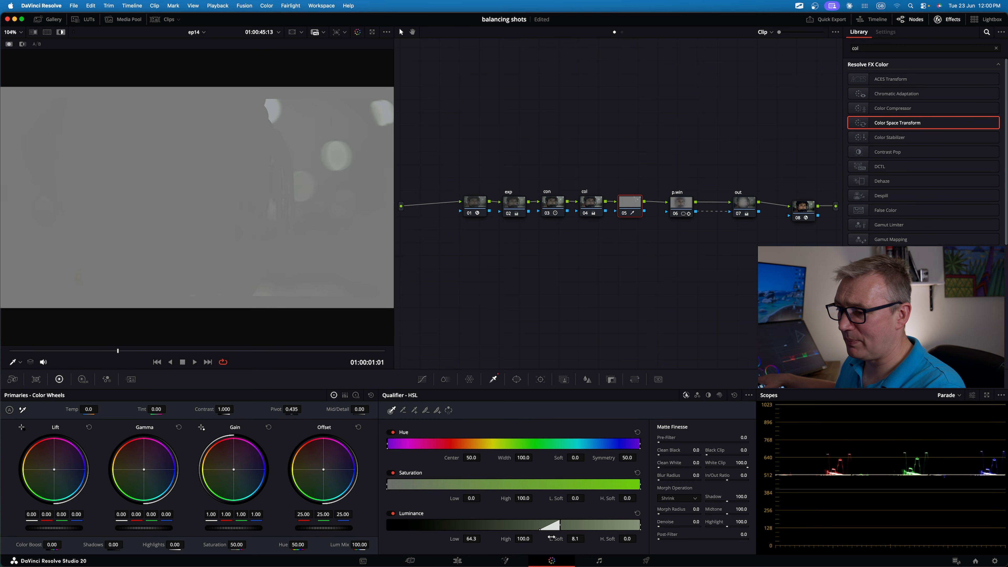
drag(471, 538, 483, 539)
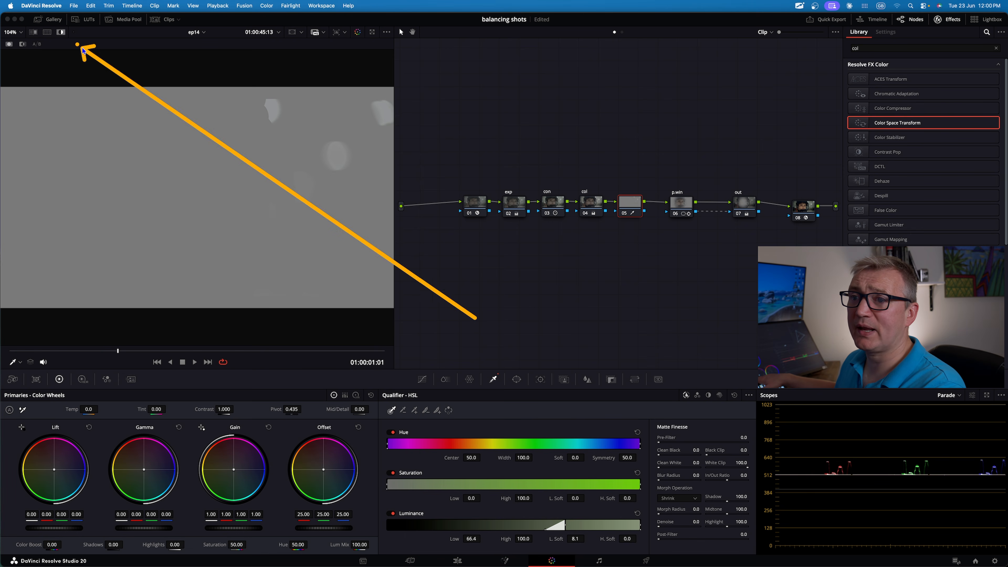
click(61, 32)
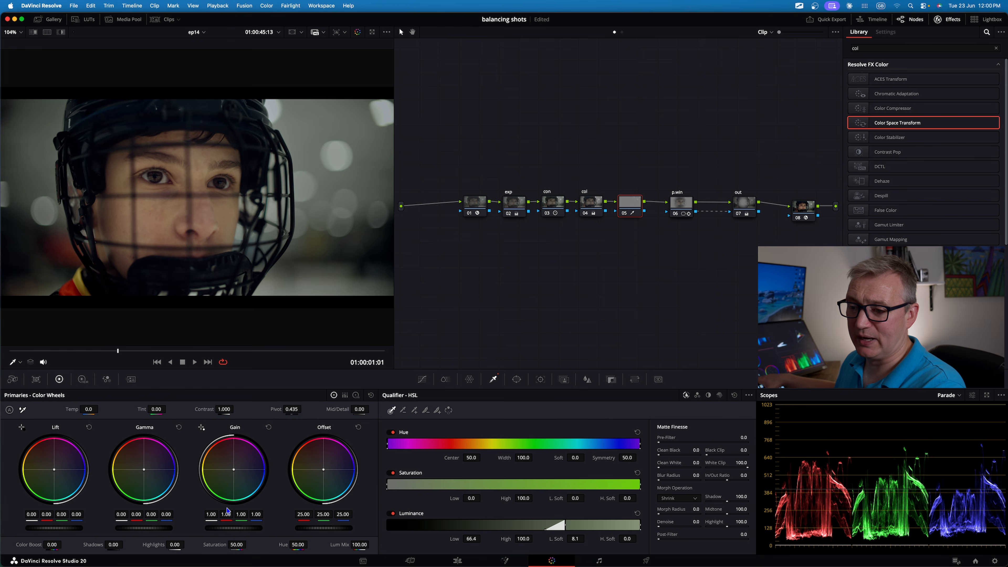
Raise node 05's gain to 1.49 and compare the shot with the node disabled and enabled.
drag(234, 529, 257, 529)
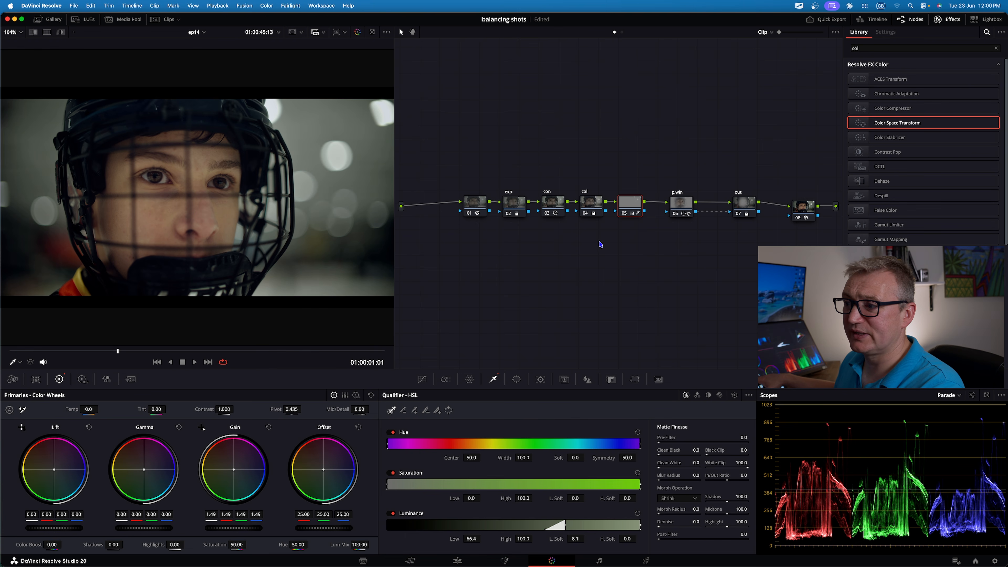
click(624, 214)
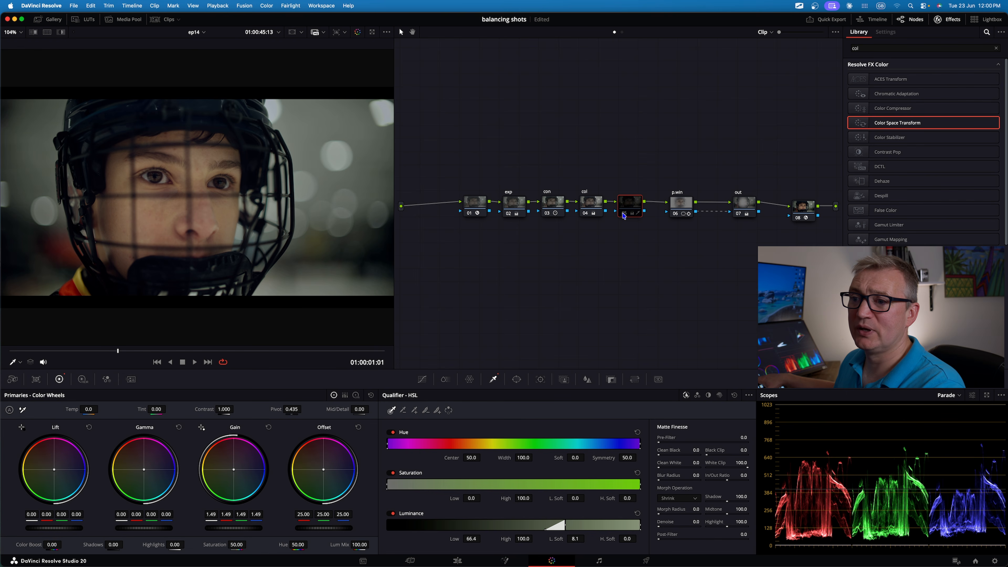
click(624, 215)
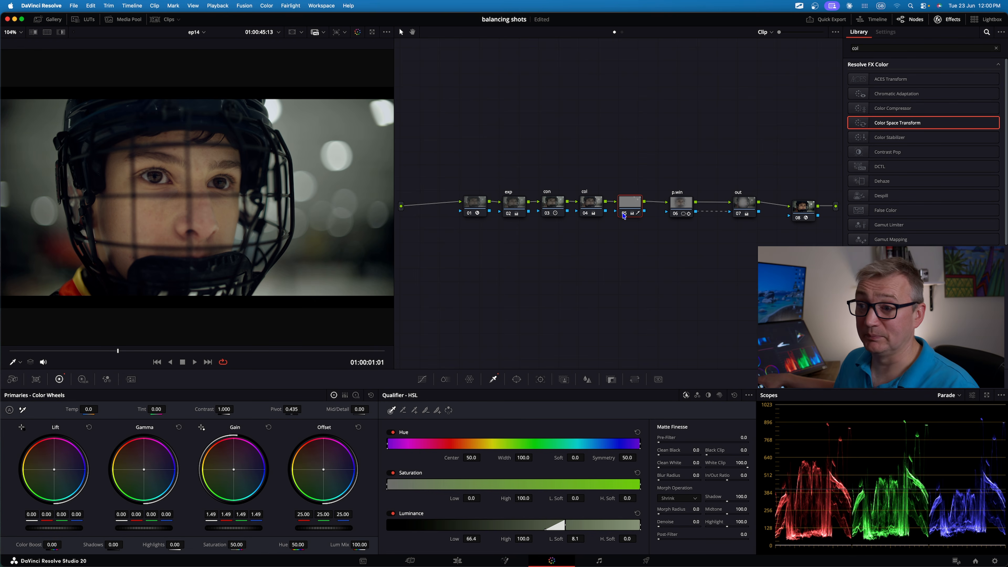
Disable and re-enable nodes 02 to 07 together to compare the shot before and after grading.
drag(506, 171, 760, 247)
key(super+d)
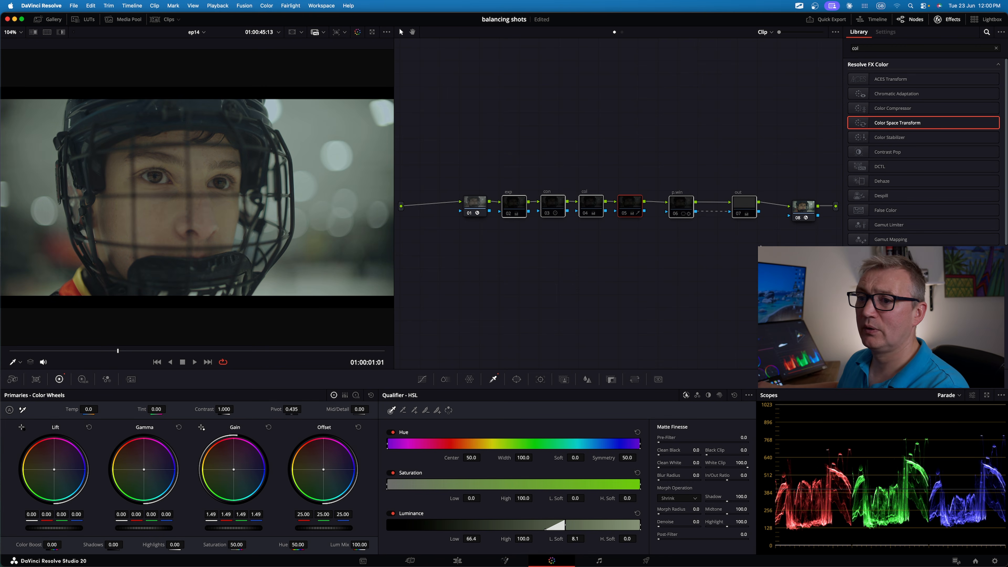
key(super+d)
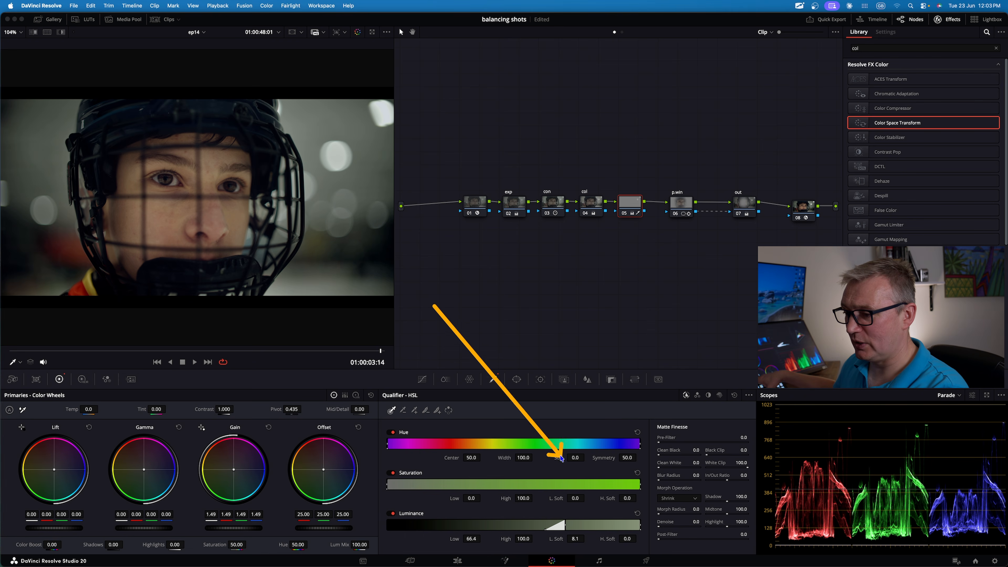
On the Deliver page, add the single-frame PNG export "youtube clip" to the render queue and render it.
click(646, 561)
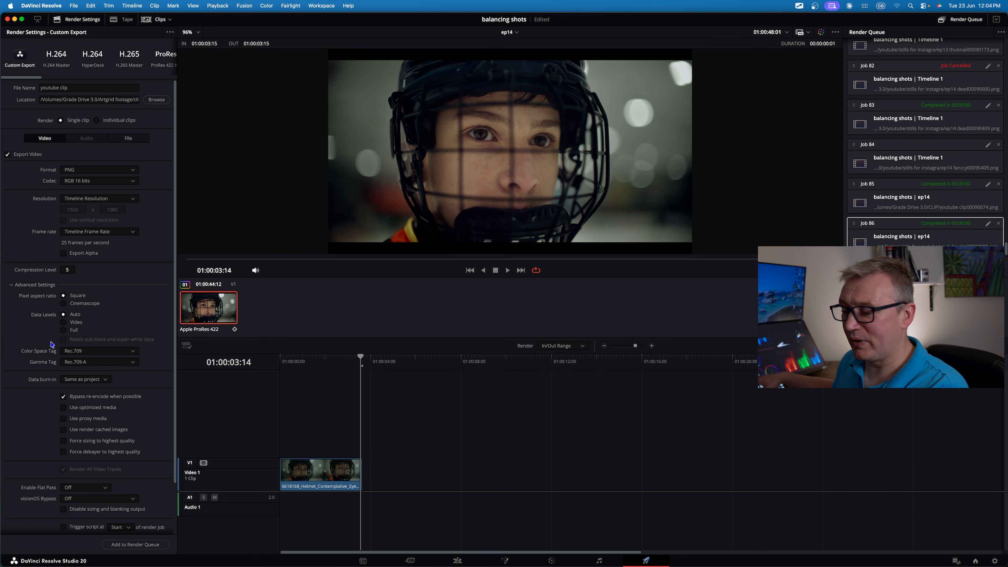
drag(8, 340, 172, 376)
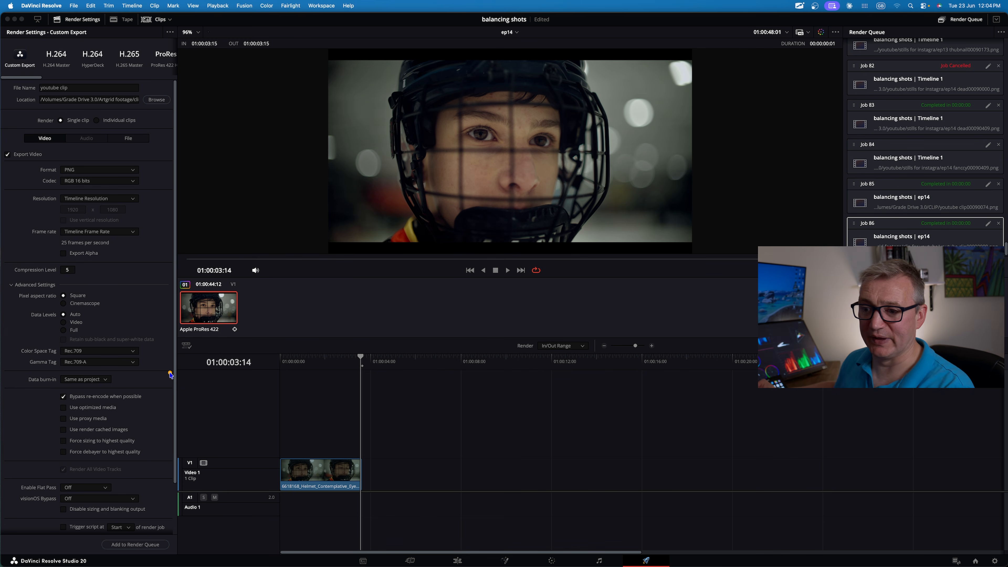
click(128, 547)
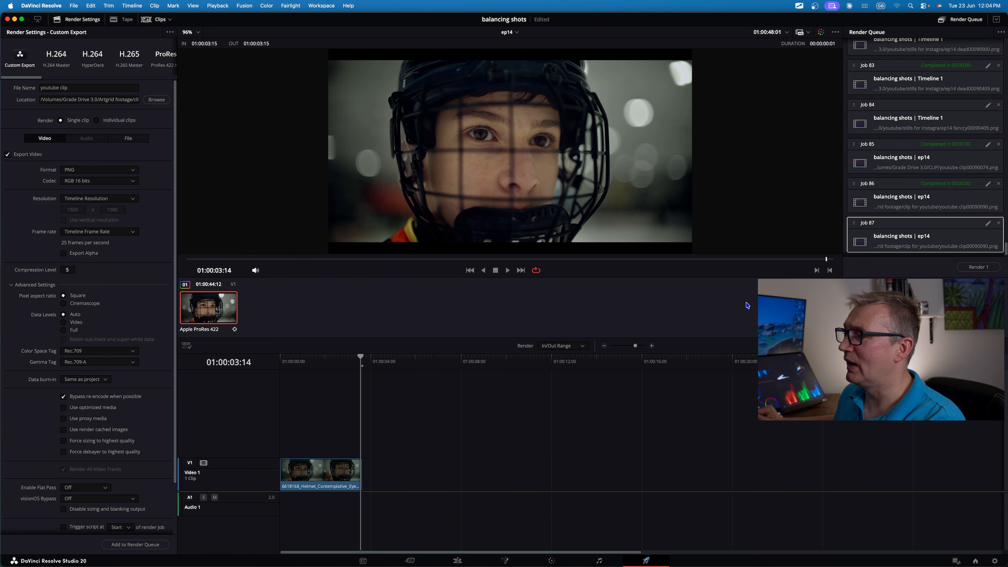
click(979, 267)
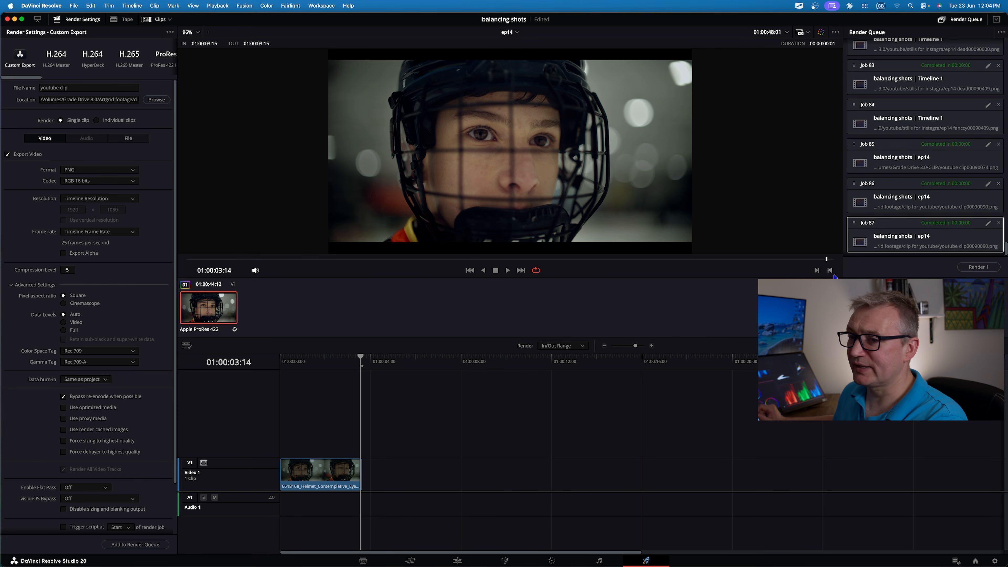
Reveal the rendered still in Finder, switch Resolve to the Edit page, and open youtube clip00090090.png in Preview.
right_click(920, 238)
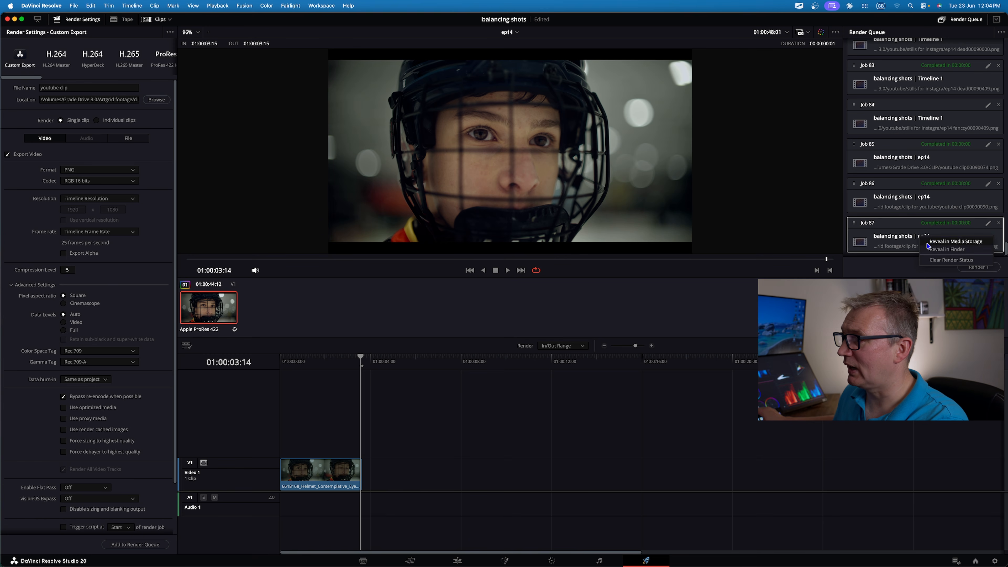
click(947, 249)
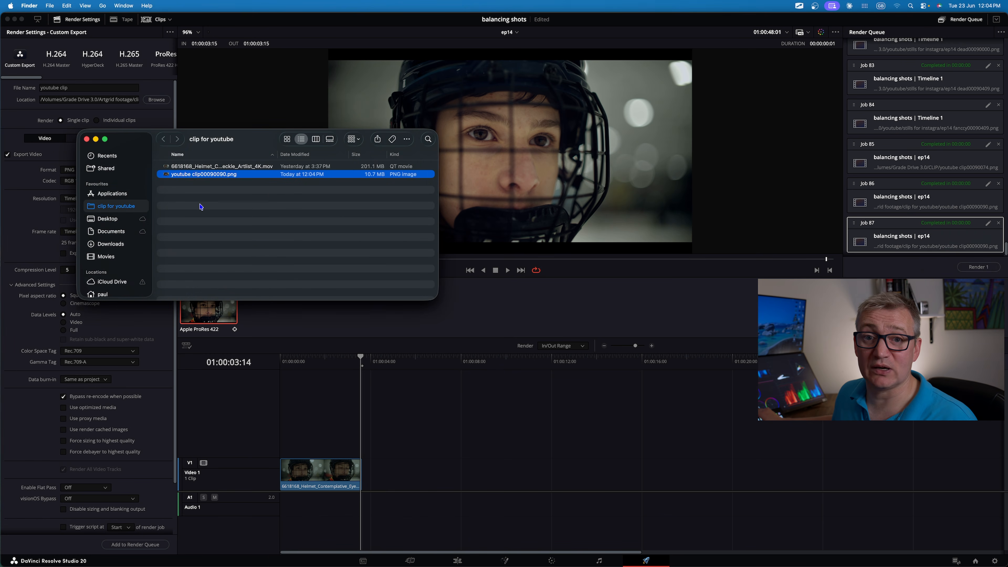
click(458, 561)
key(ctrl+Up)
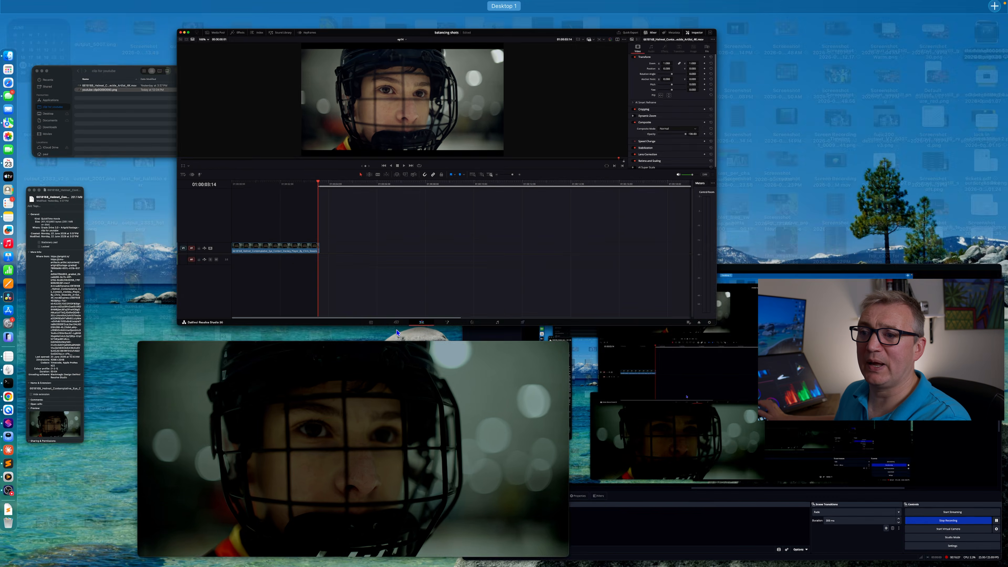
click(93, 122)
double_click(187, 175)
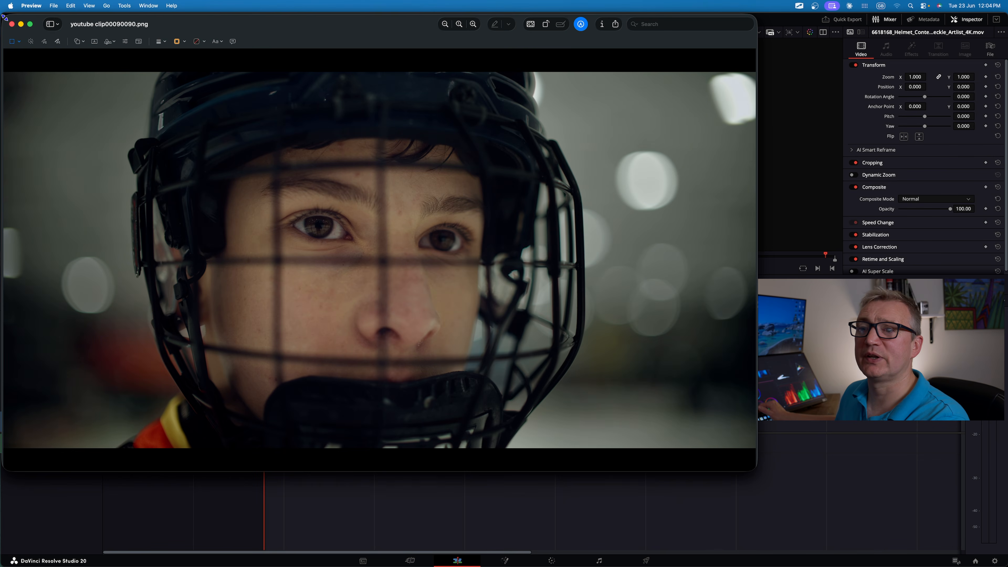
Arrange the Preview and Finder windows around the timeline and place youtube clip00090090.png directly after the helmet clip on track V1.
drag(4, 17, 305, 153)
drag(539, 188, 652, 57)
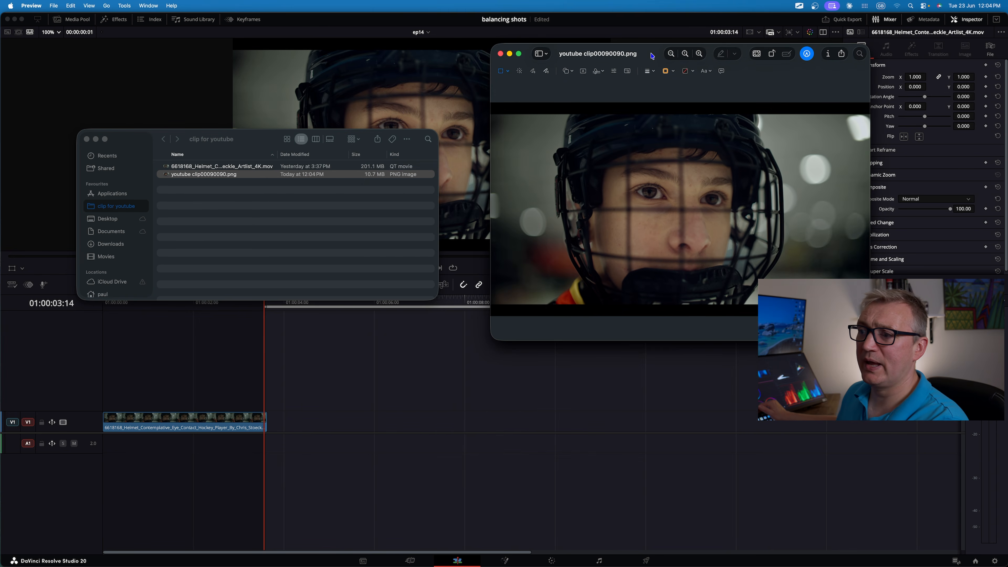
click(261, 143)
drag(261, 142, 277, 463)
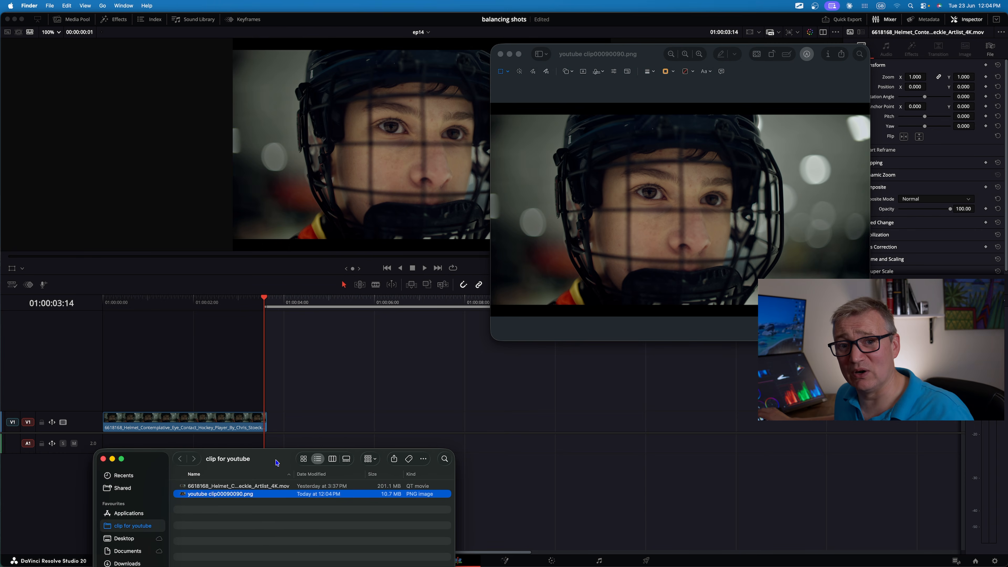
drag(223, 494, 273, 425)
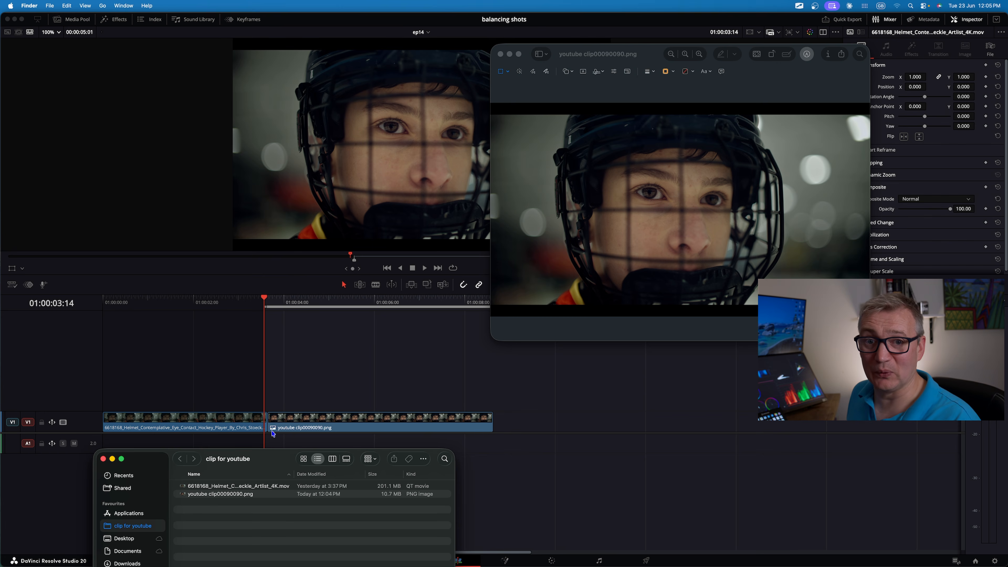
Step frame by frame across the cut between the helmet clip and the PNG still to compare their color.
click(273, 431)
drag(627, 289, 636, 288)
key(Left)
key(Left)
key(Right)
key(Right)
key(Right)
key(Left)
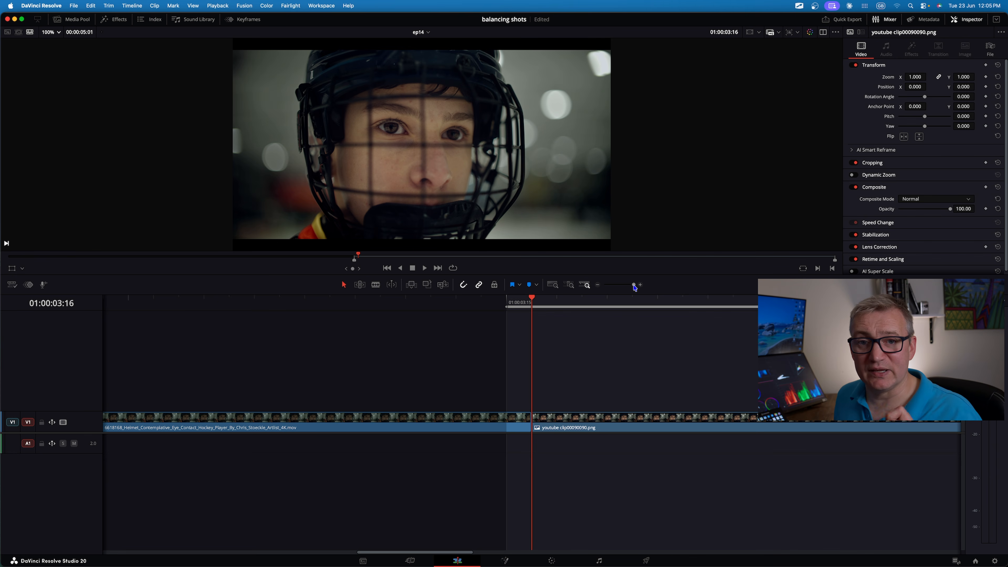